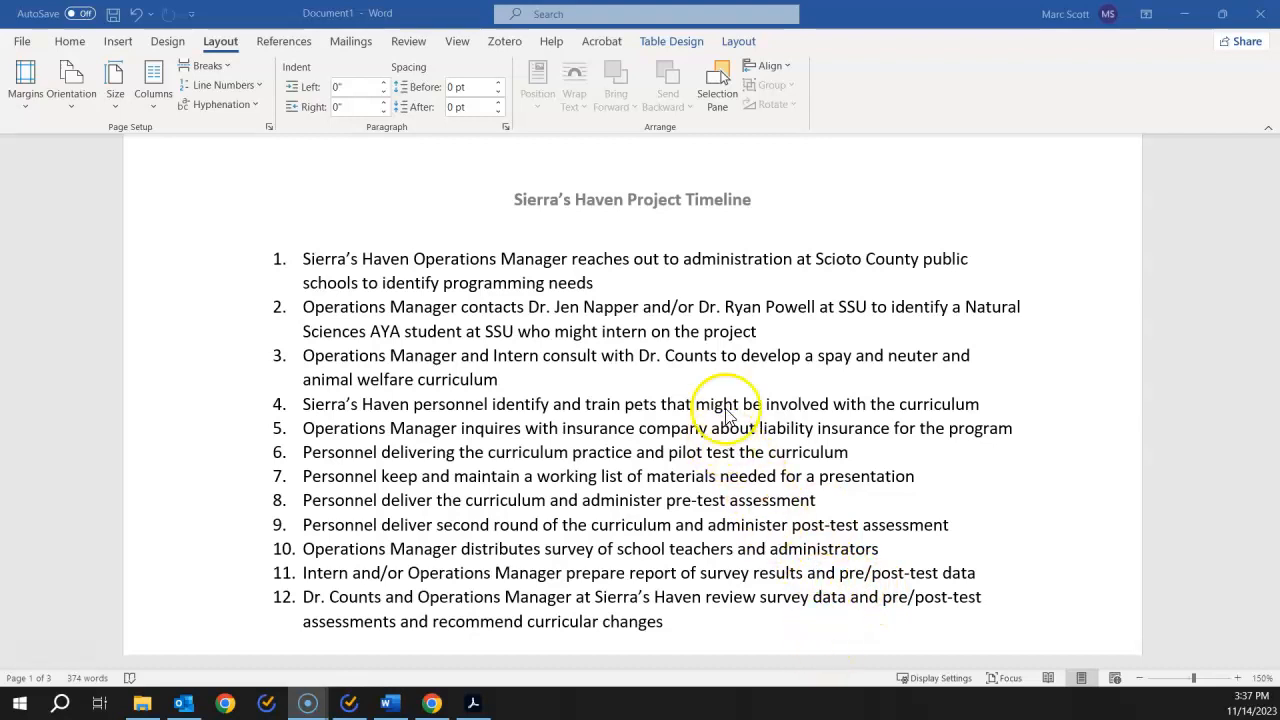
Step: Examine the numbered activity list and the shaded month-by-month tables of the Sierra's Haven Project Timeline
{"action": "scroll", "coordinate": [808, 349], "scroll_direction": "down", "scroll_amount": 10}
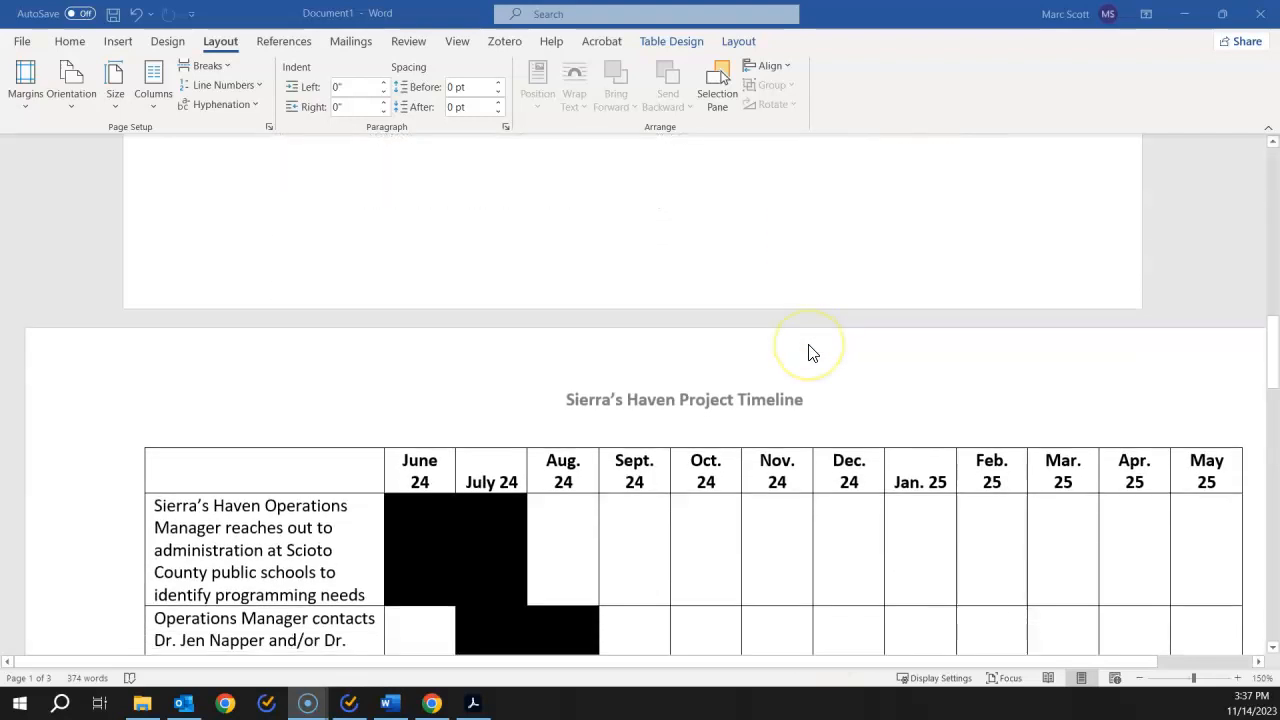
{"action": "scroll", "coordinate": [811, 352], "scroll_direction": "down", "scroll_amount": 5}
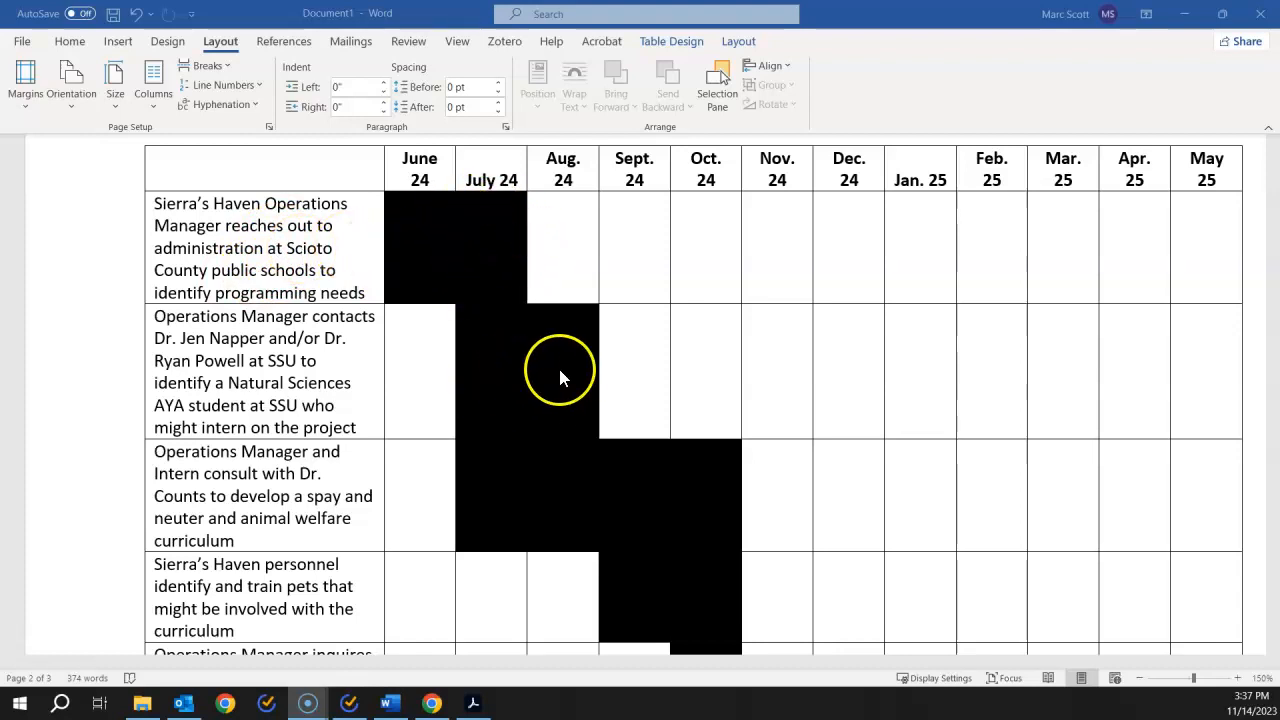
{"action": "scroll", "coordinate": [647, 510], "scroll_direction": "down", "scroll_amount": 10}
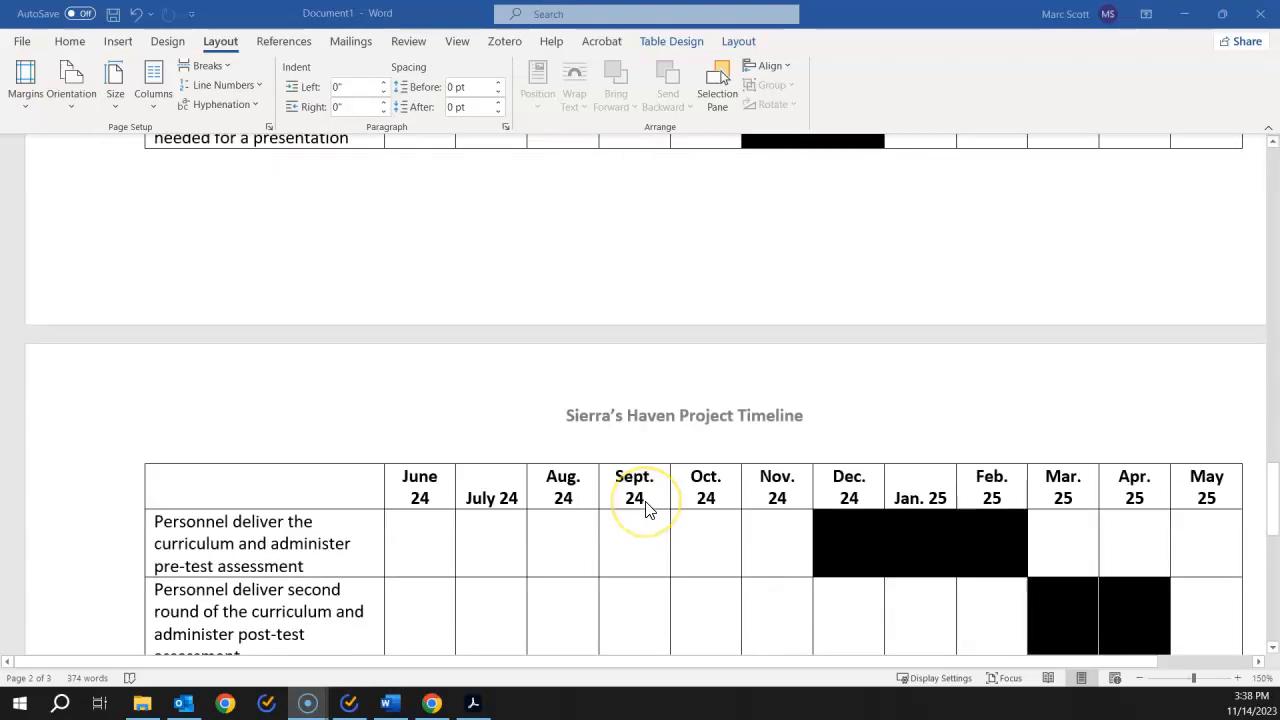
{"action": "scroll", "coordinate": [645, 510], "scroll_direction": "down", "scroll_amount": 3}
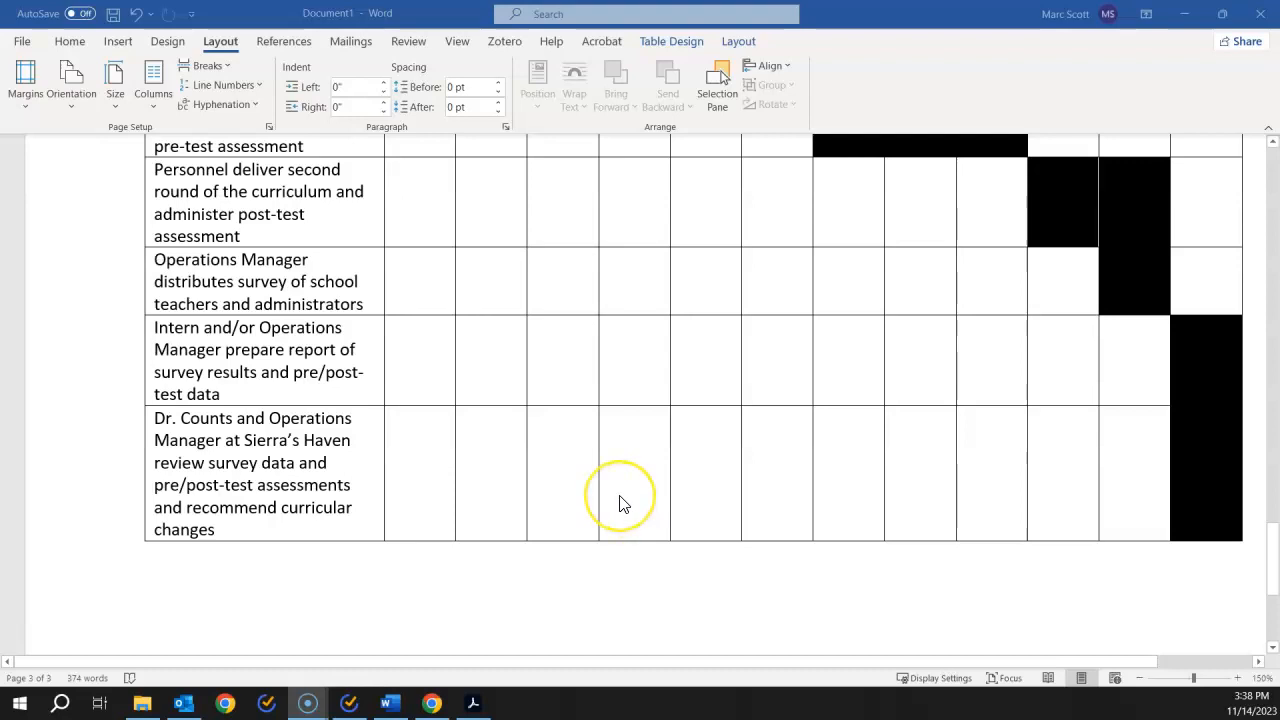
{"action": "scroll", "coordinate": [620, 503], "scroll_direction": "up", "scroll_amount": 15}
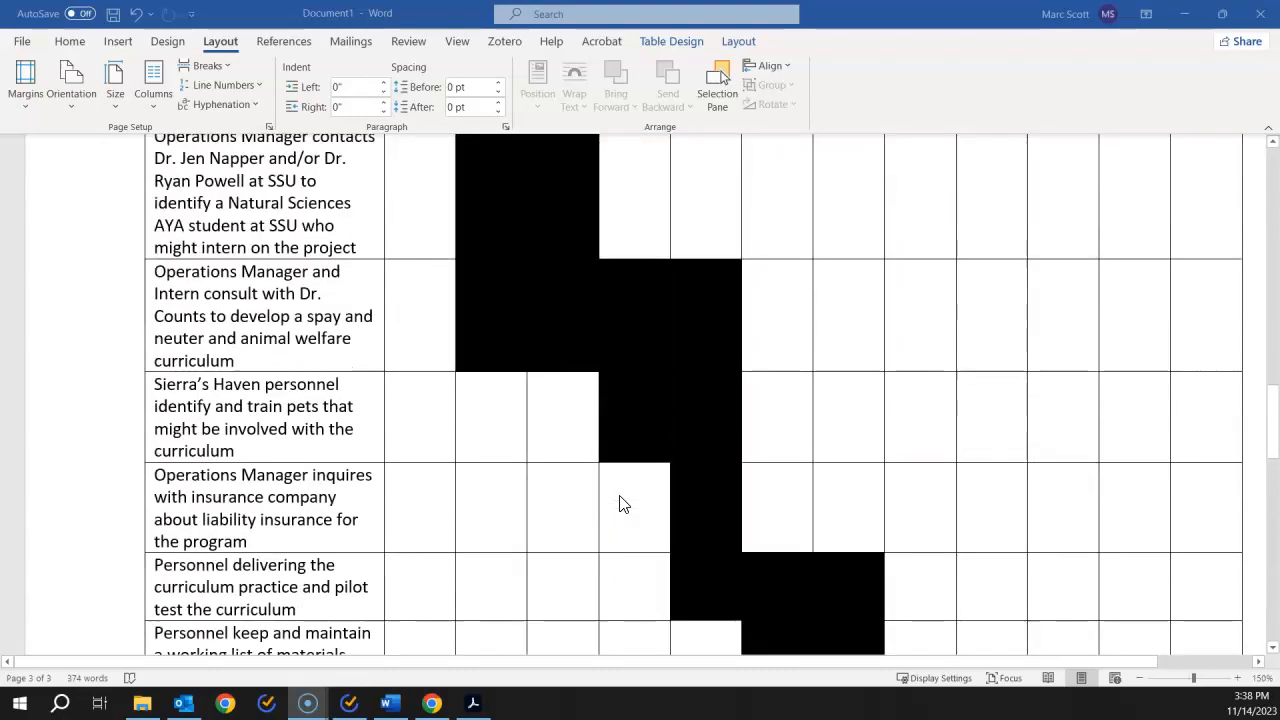
{"action": "scroll", "coordinate": [620, 503], "scroll_direction": "up", "scroll_amount": 5}
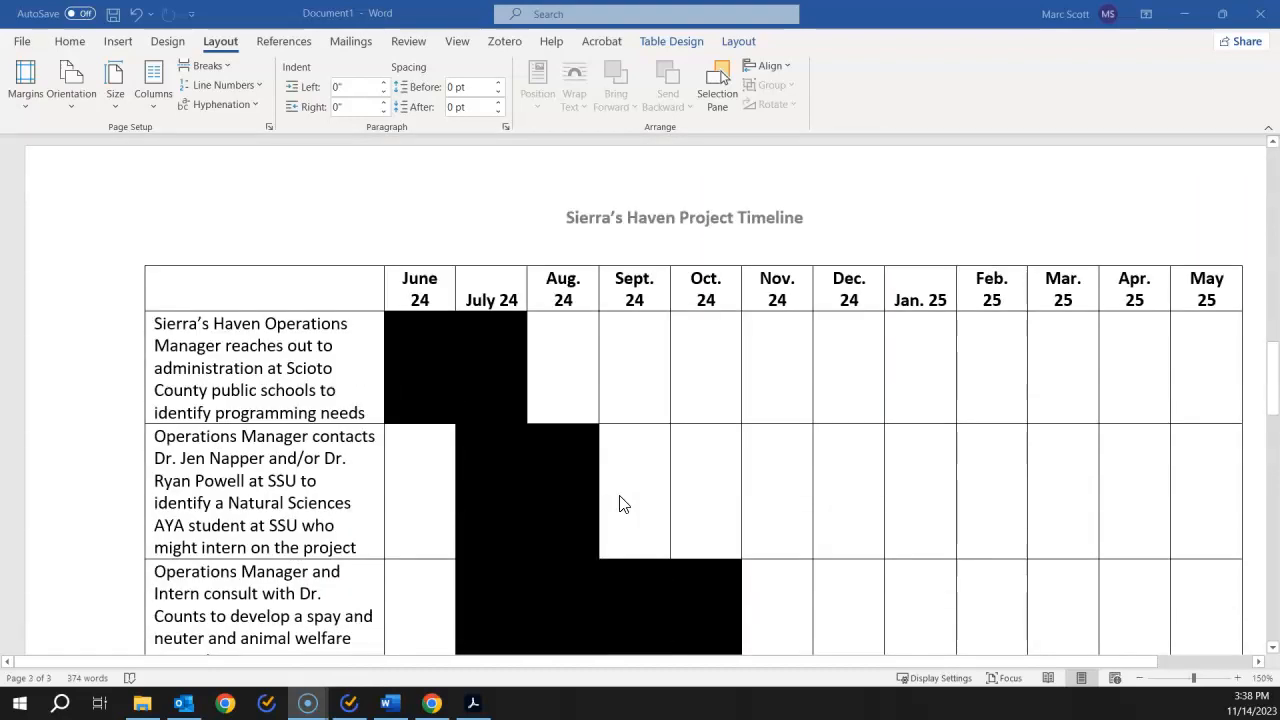
{"action": "scroll", "coordinate": [694, 420], "scroll_direction": "up", "scroll_amount": 10}
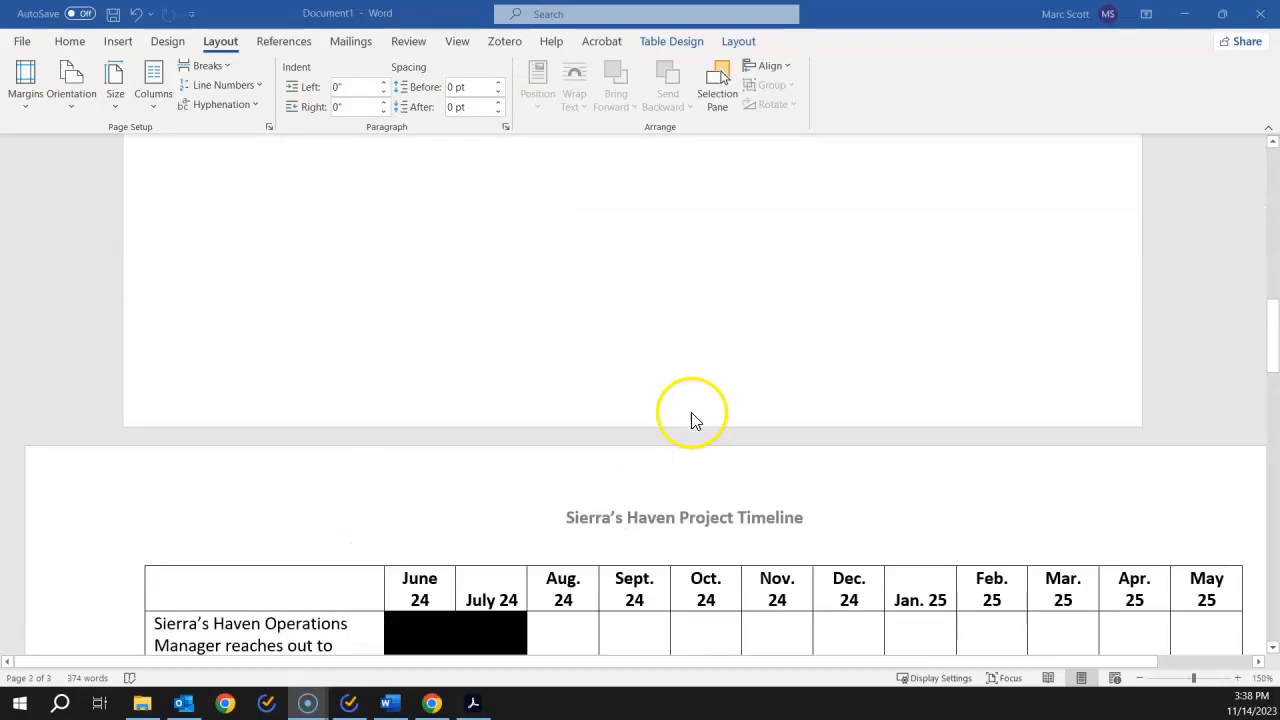
{"action": "scroll", "coordinate": [698, 422], "scroll_direction": "up", "scroll_amount": 8}
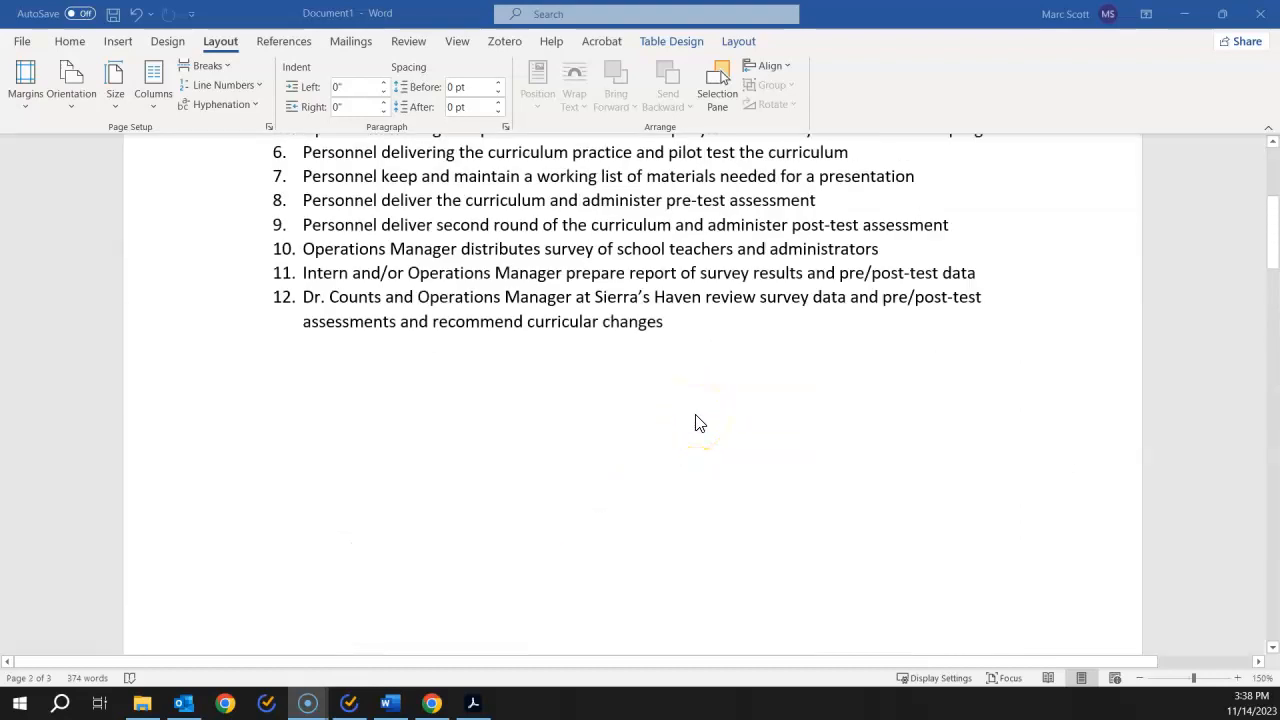
{"action": "scroll", "coordinate": [698, 422], "scroll_direction": "up", "scroll_amount": 2}
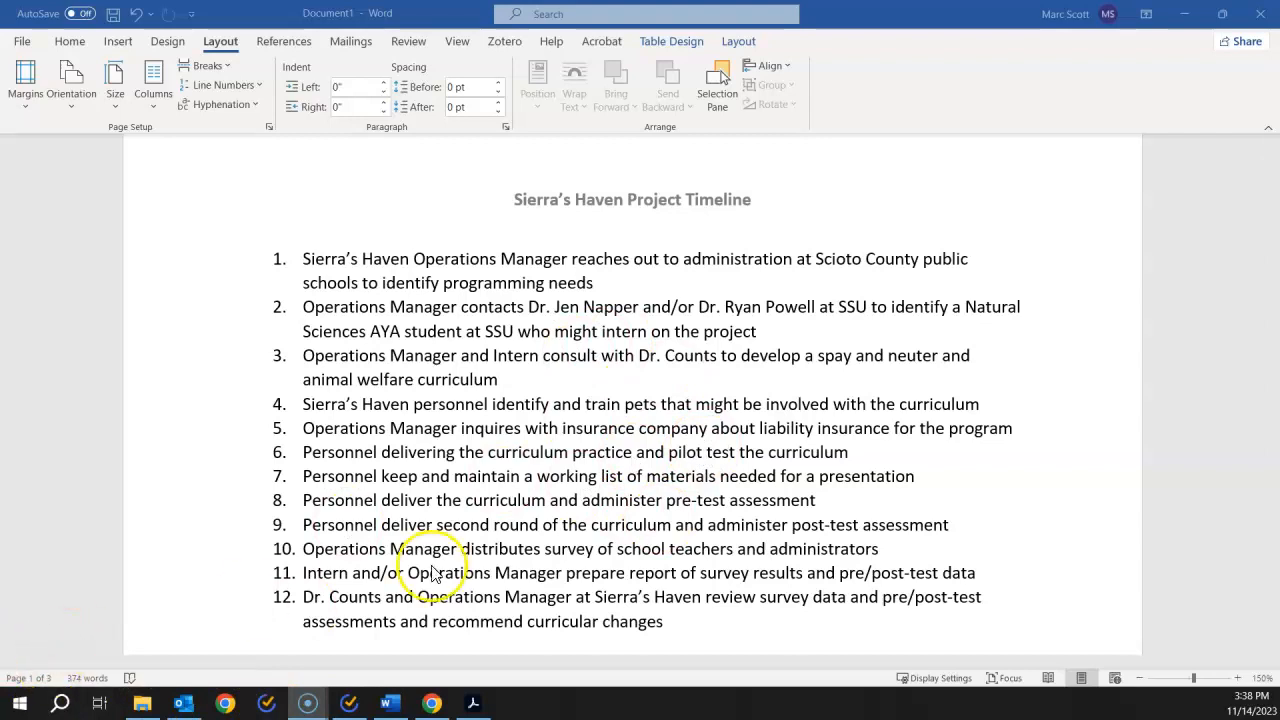
{"action": "scroll", "coordinate": [457, 623], "scroll_direction": "down", "scroll_amount": 3}
{"action": "scroll", "coordinate": [462, 627], "scroll_direction": "up", "scroll_amount": 1}
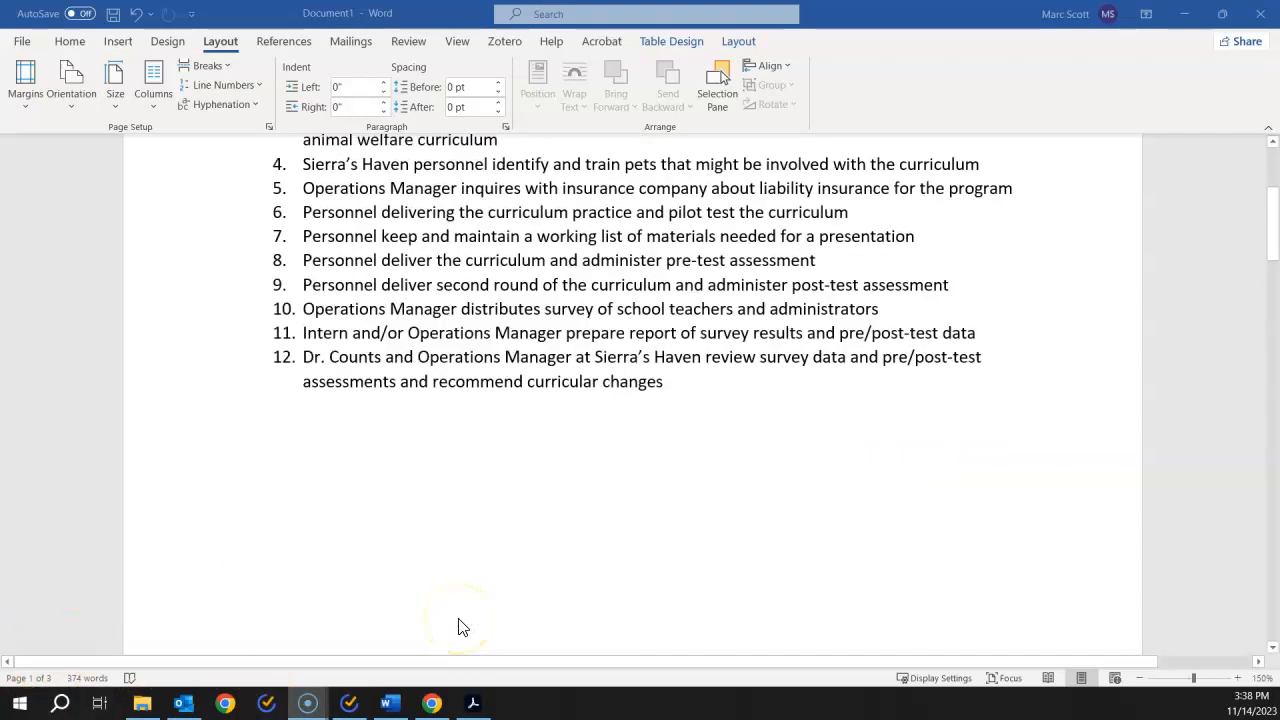
{"action": "scroll", "coordinate": [462, 627], "scroll_direction": "up", "scroll_amount": 4}
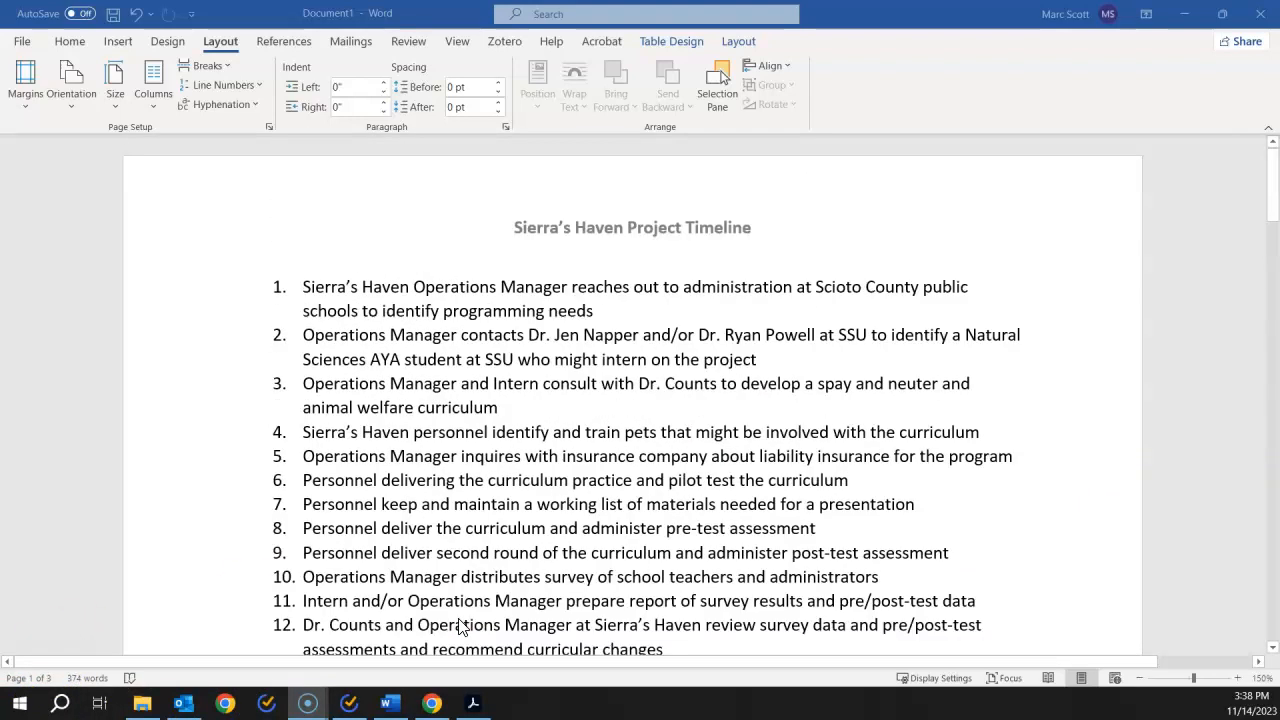
Step: Create a new blank document and bring the Sierra's Haven Project Timeline activity list back into view
{"action": "left_click", "coordinate": [22, 44]}
{"action": "left_click", "coordinate": [50, 118]}
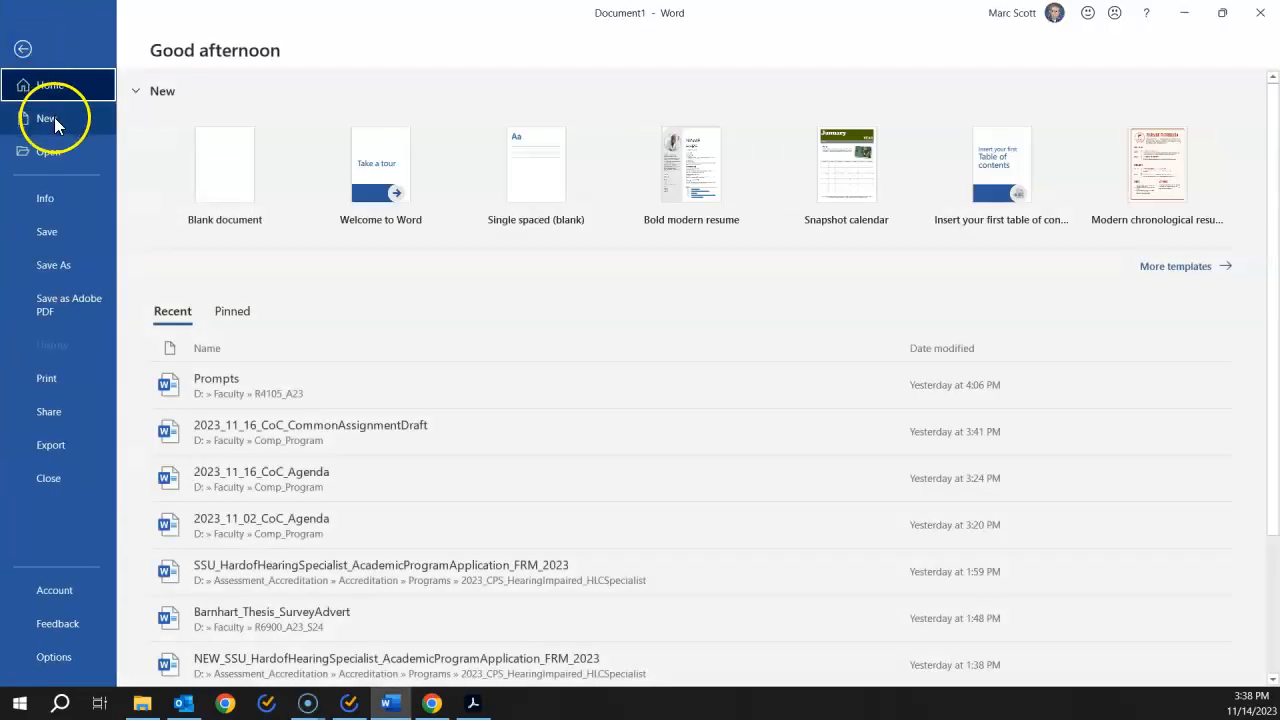
{"action": "left_click", "coordinate": [250, 193]}
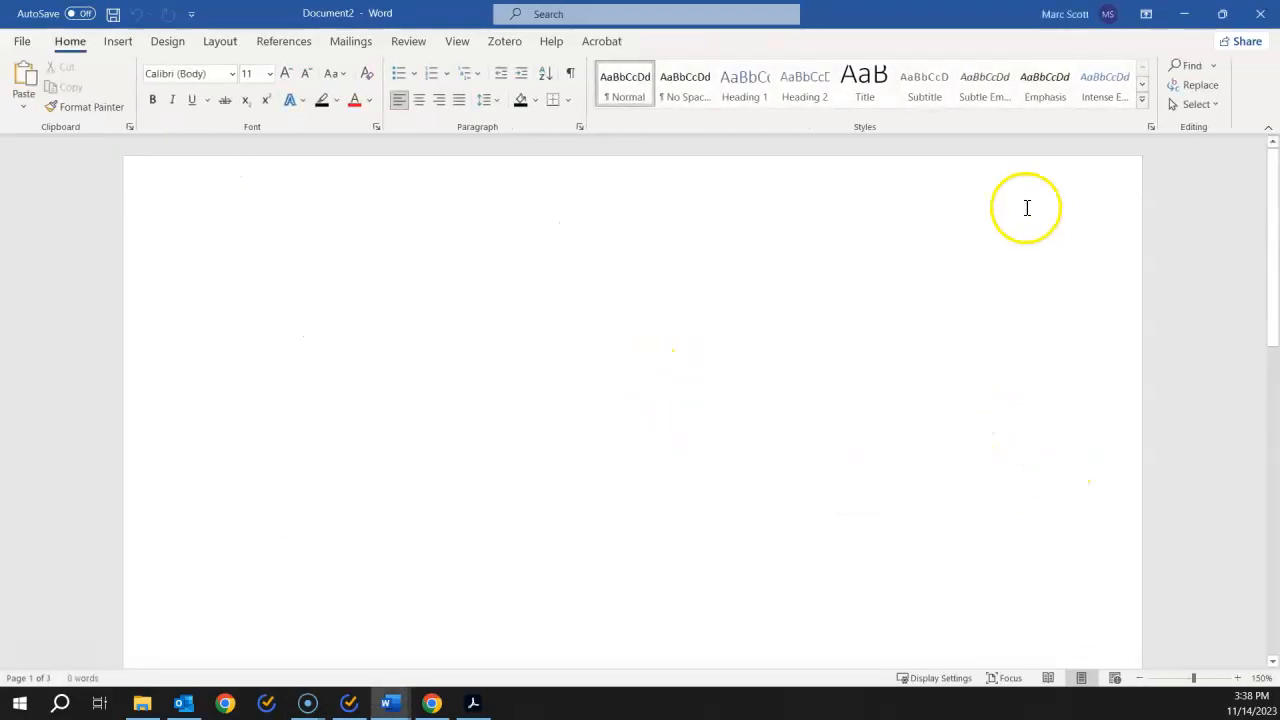
{"action": "left_click", "coordinate": [1183, 14]}
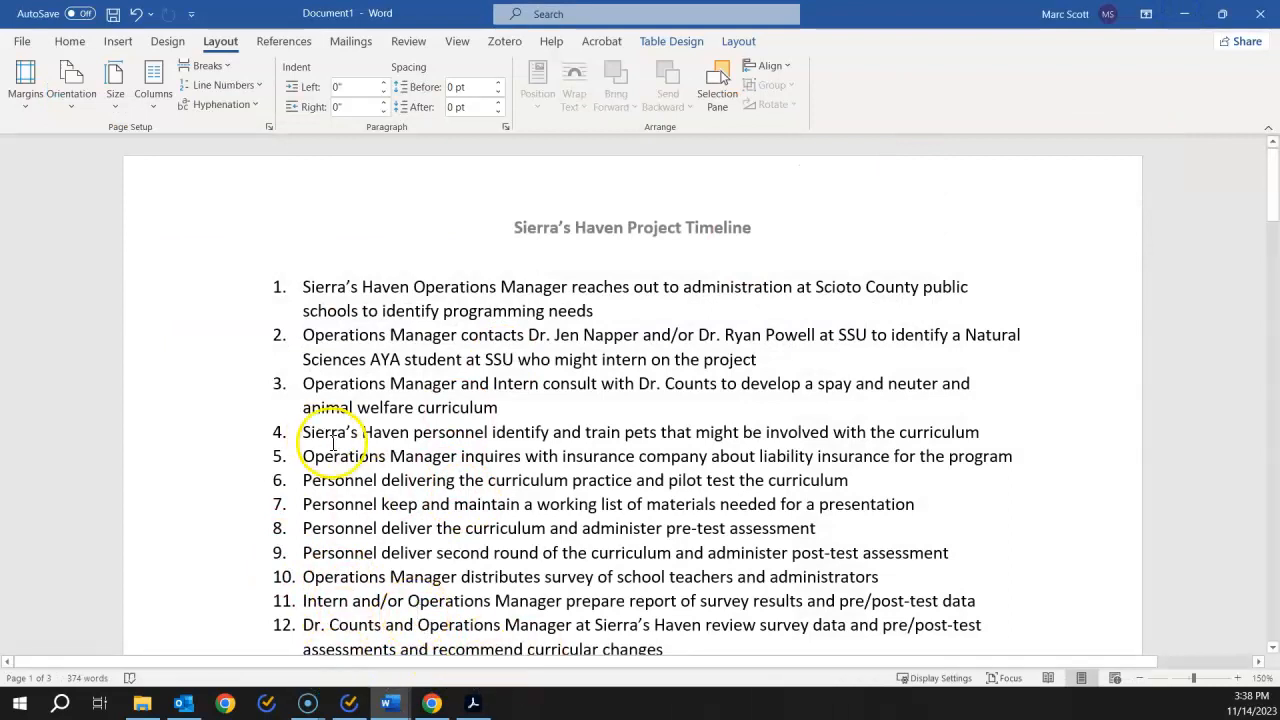
{"action": "scroll", "coordinate": [403, 478], "scroll_direction": "down", "scroll_amount": 1}
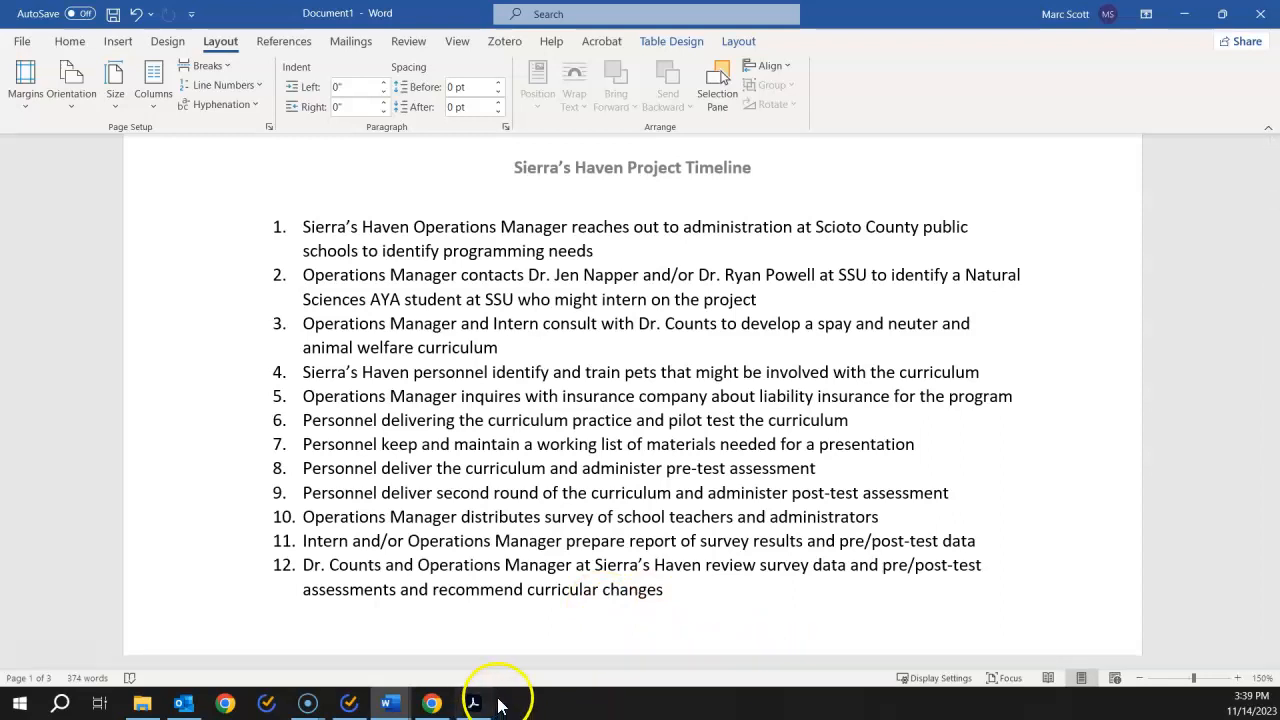
Step: Insert a table with 13 columns and 13 rows in the new blank document
{"action": "mouse_move", "coordinate": [390, 703]}
{"action": "left_click", "coordinate": [457, 660]}
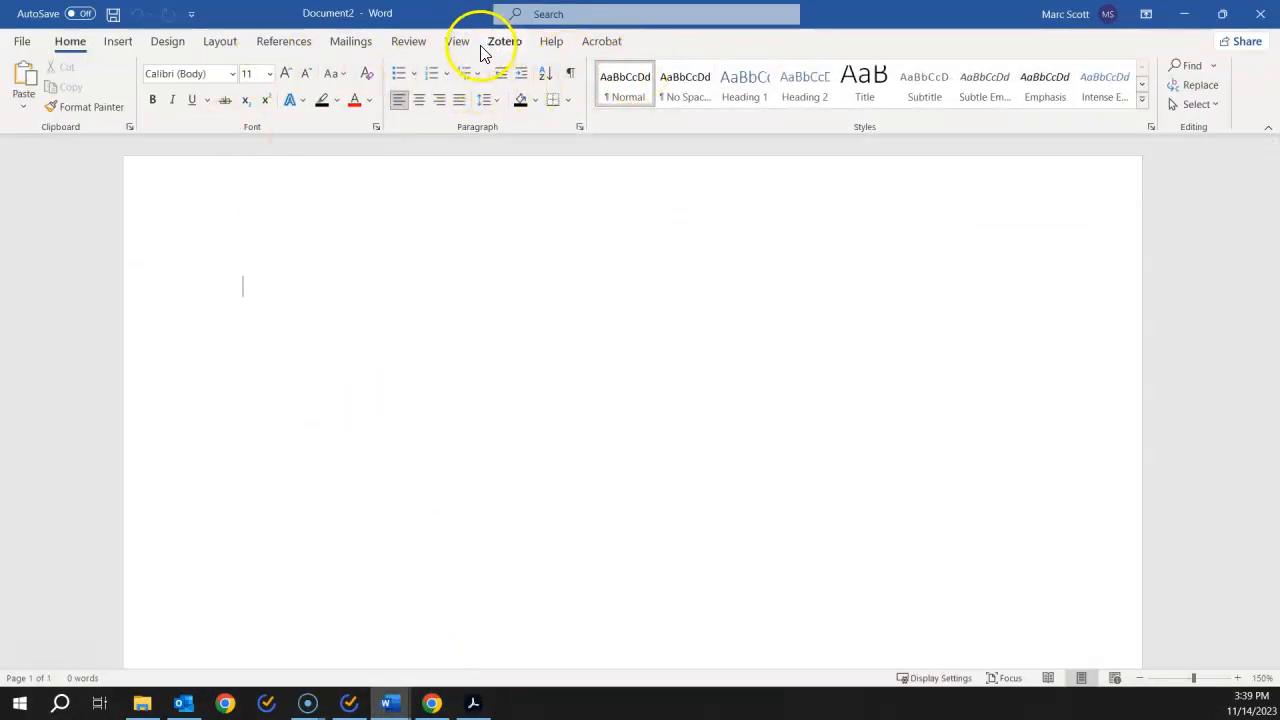
{"action": "left_click", "coordinate": [112, 41]}
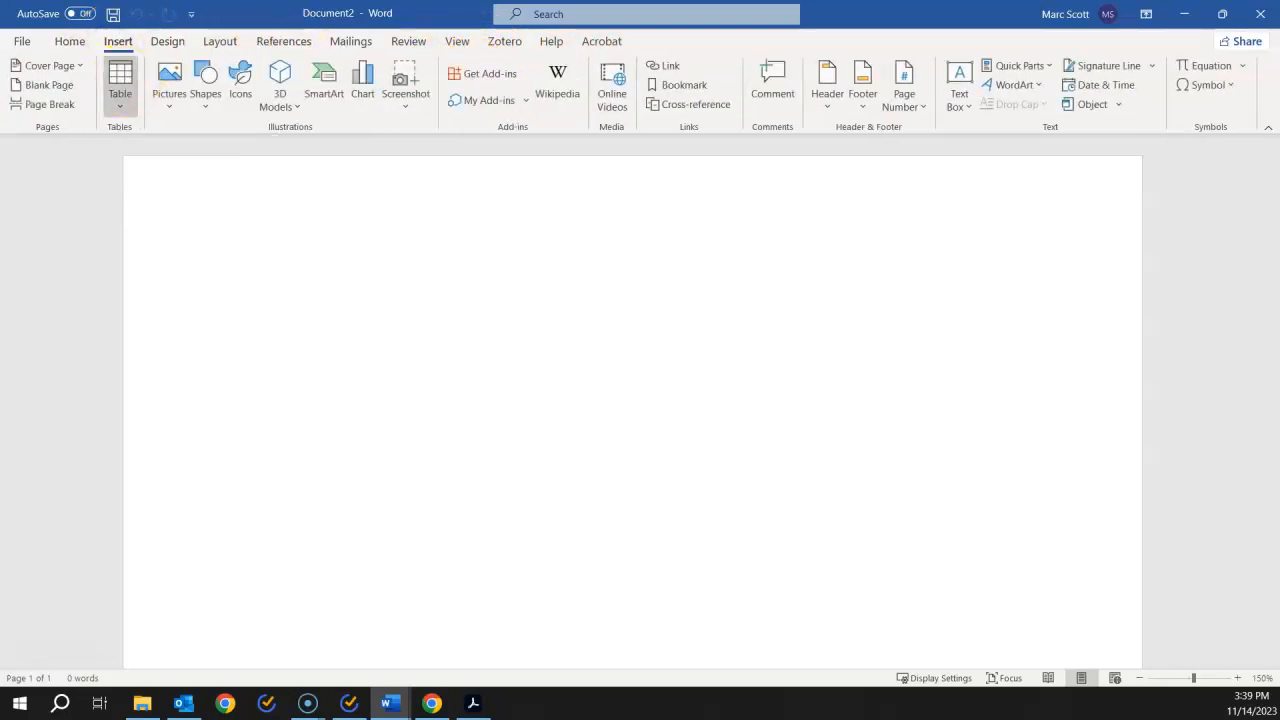
{"action": "left_click", "coordinate": [120, 85]}
{"action": "left_click", "coordinate": [199, 290]}
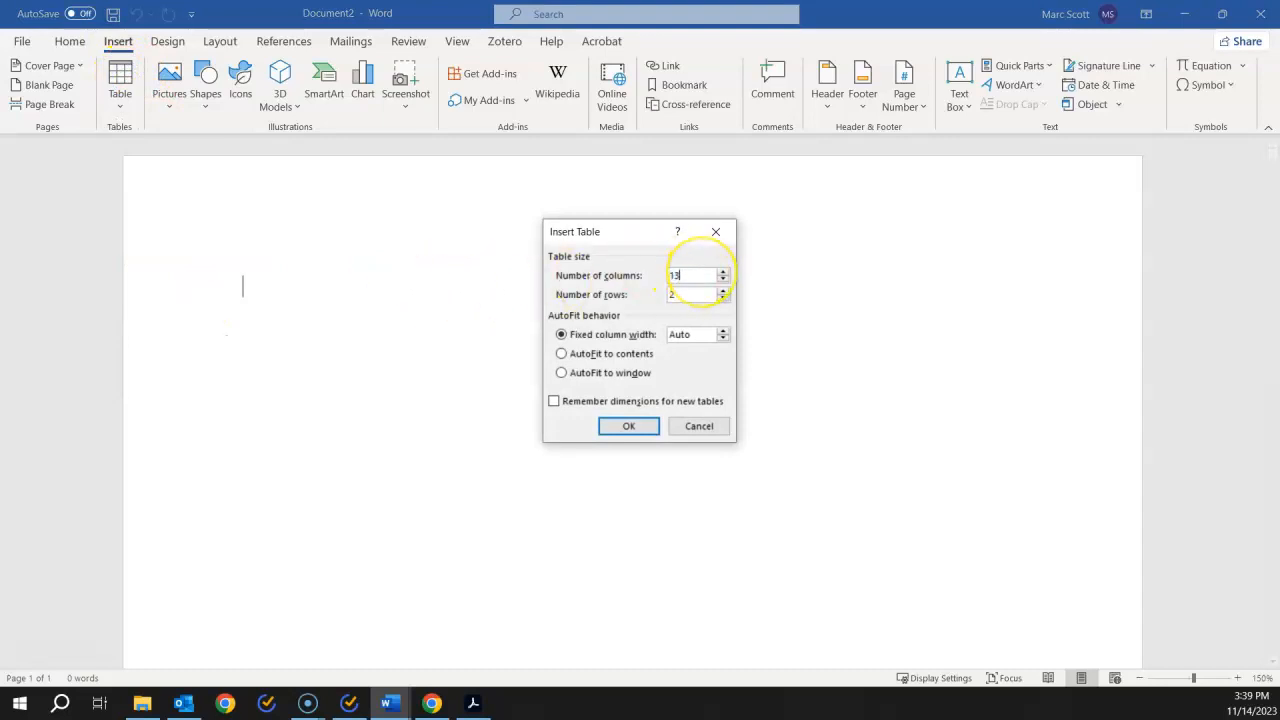
{"action": "key", "text": "Return"}
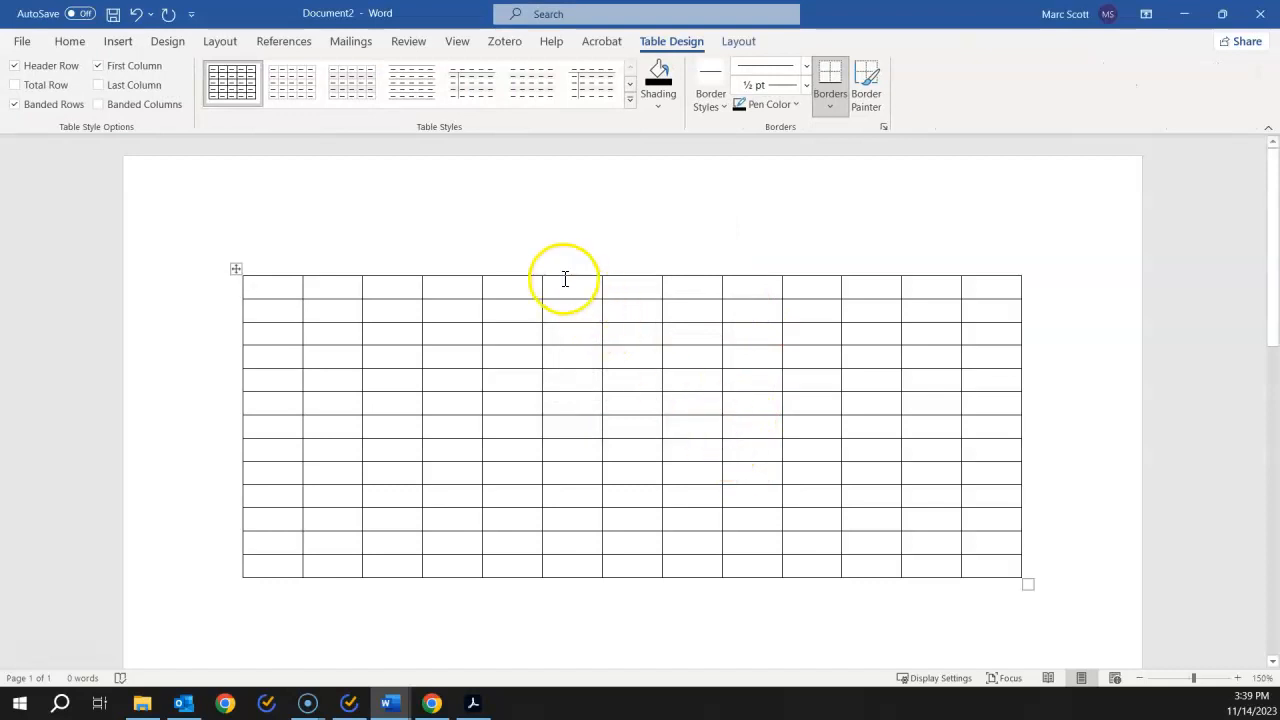
Step: Set the page orientation of the new table document to landscape
{"action": "scroll", "coordinate": [843, 383], "scroll_direction": "down", "scroll_amount": 5}
{"action": "scroll", "coordinate": [964, 395], "scroll_direction": "down", "scroll_amount": 1}
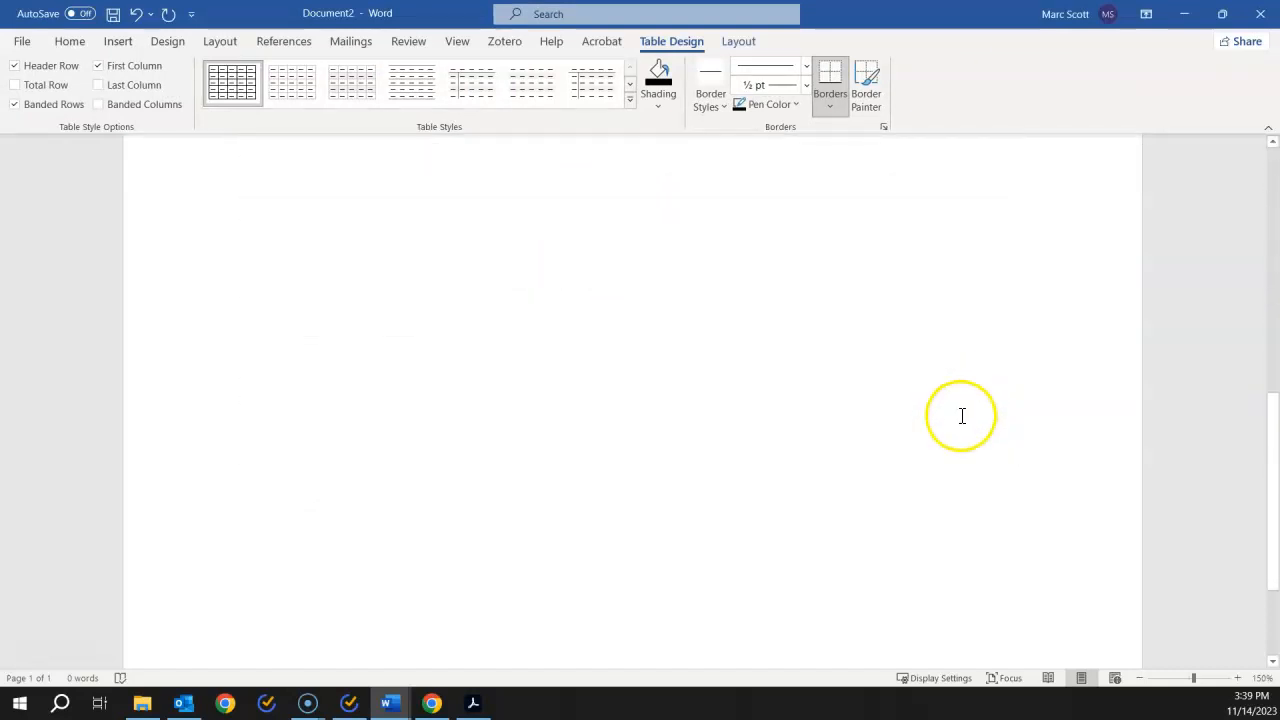
{"action": "scroll", "coordinate": [964, 395], "scroll_direction": "up", "scroll_amount": 5}
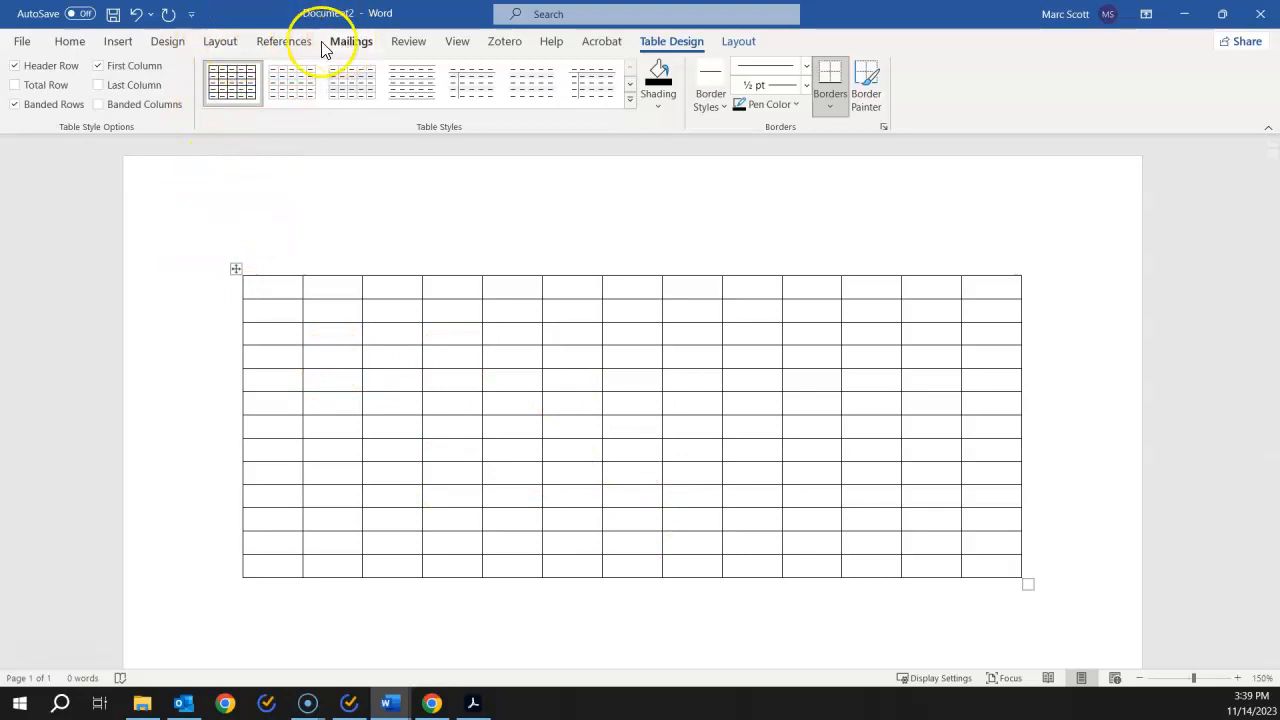
{"action": "left_click", "coordinate": [220, 46]}
{"action": "left_click", "coordinate": [75, 107]}
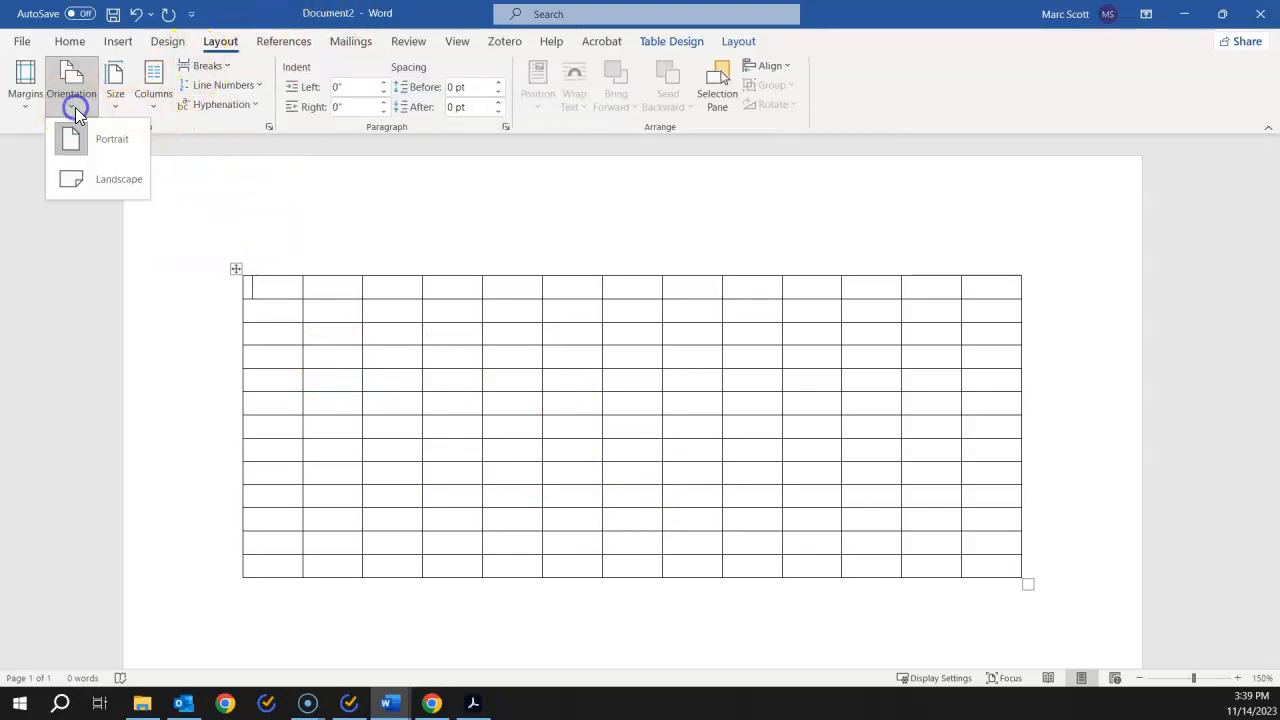
{"action": "left_click", "coordinate": [112, 181]}
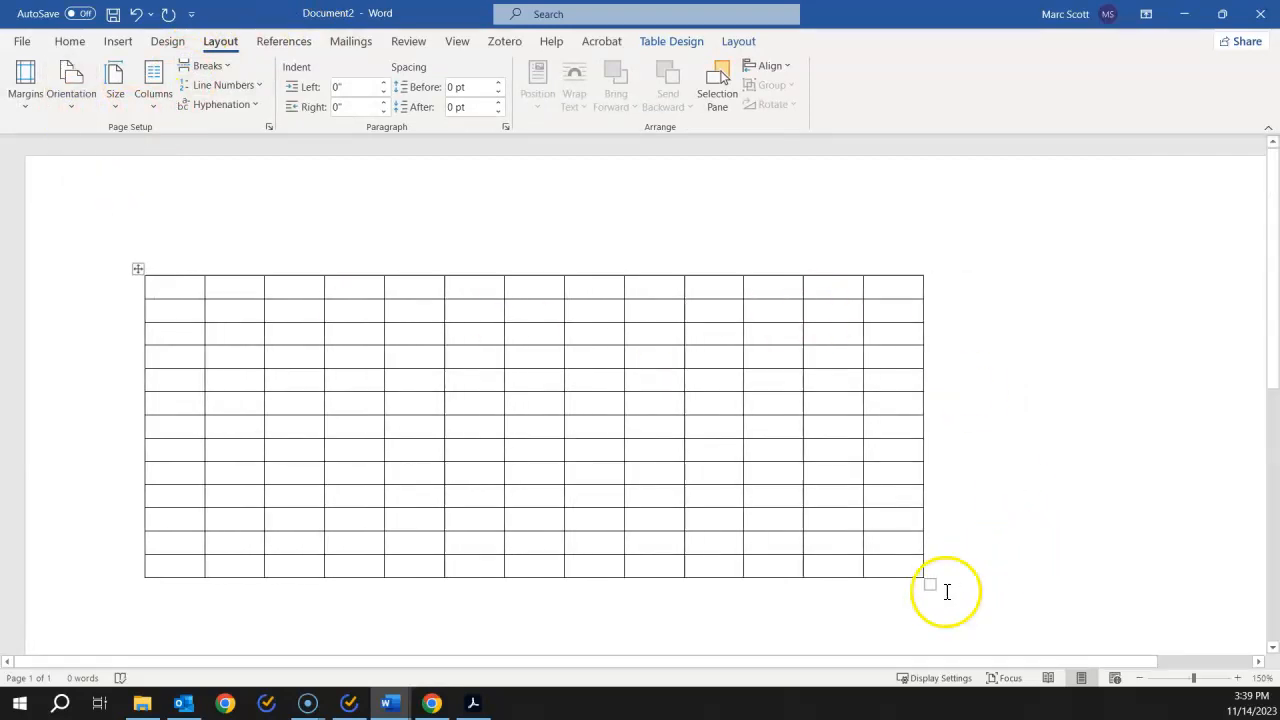
Step: Enlarge the whole table so that it extends across the width of the landscape page
{"action": "left_click_drag", "start_coordinate": [941, 584], "coordinate": [1217, 594]}
{"action": "scroll", "coordinate": [1217, 594], "scroll_direction": "down", "scroll_amount": 3}
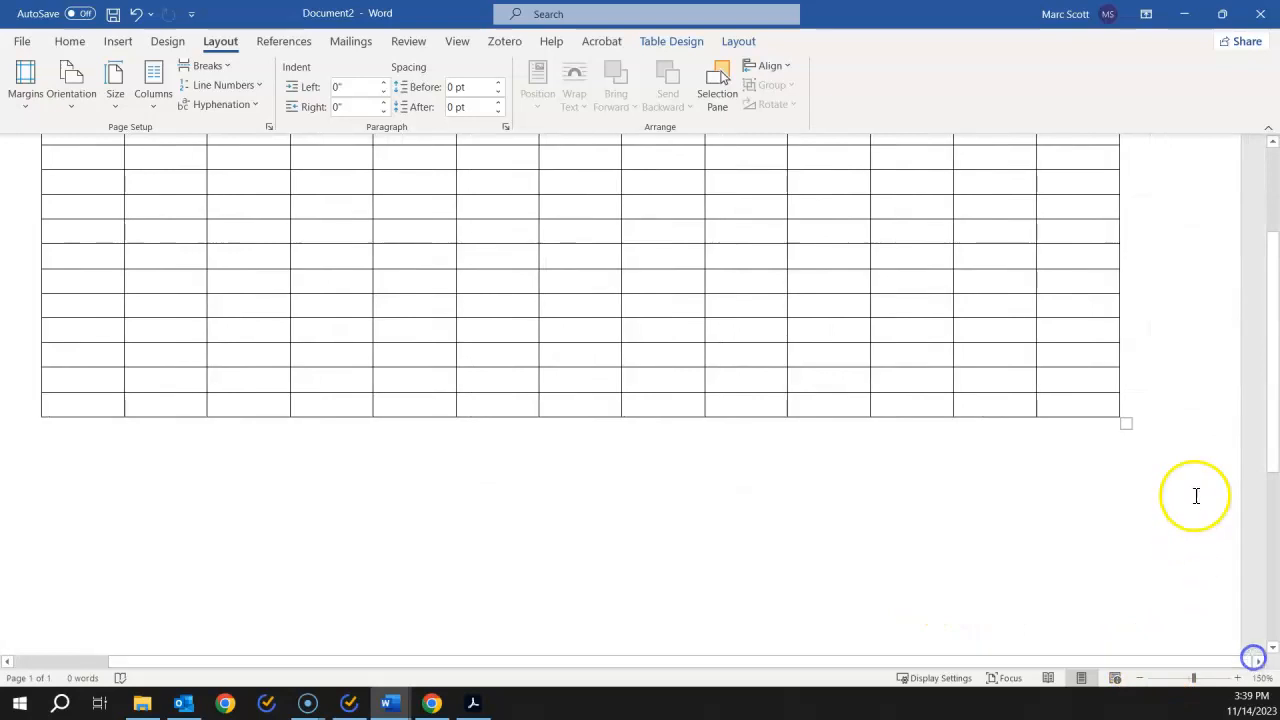
{"action": "left_click_drag", "start_coordinate": [1128, 423], "coordinate": [1146, 424]}
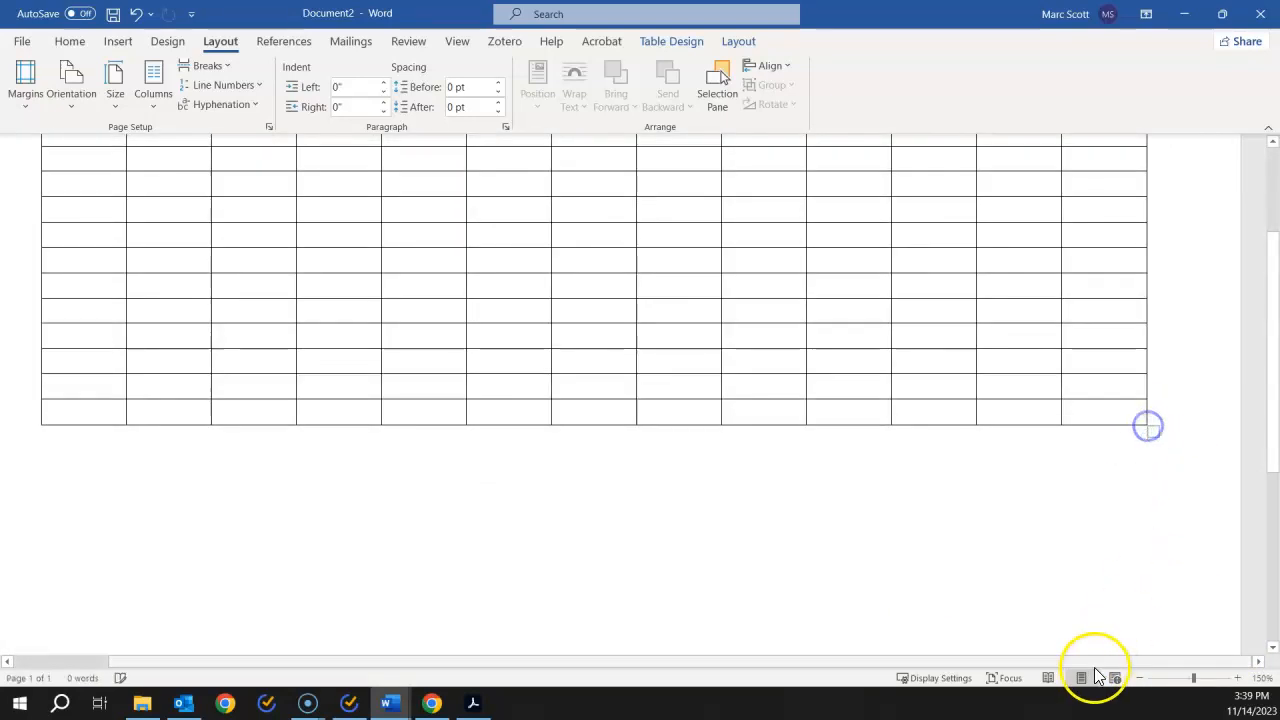
{"action": "scroll", "coordinate": [634, 540], "scroll_direction": "up", "scroll_amount": 3}
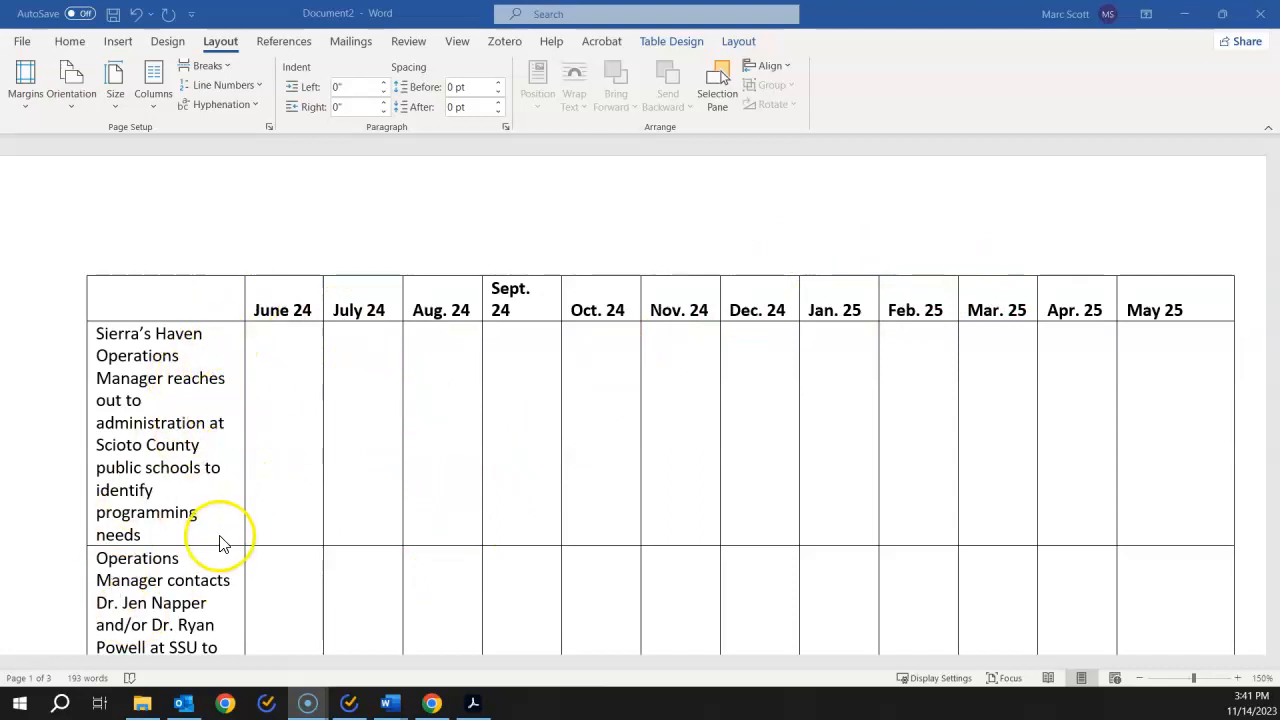
Step: Widen the activity description column and narrow the June 24, July 24 and Aug. 24 columns of the timeline table
{"action": "left_click", "coordinate": [196, 386]}
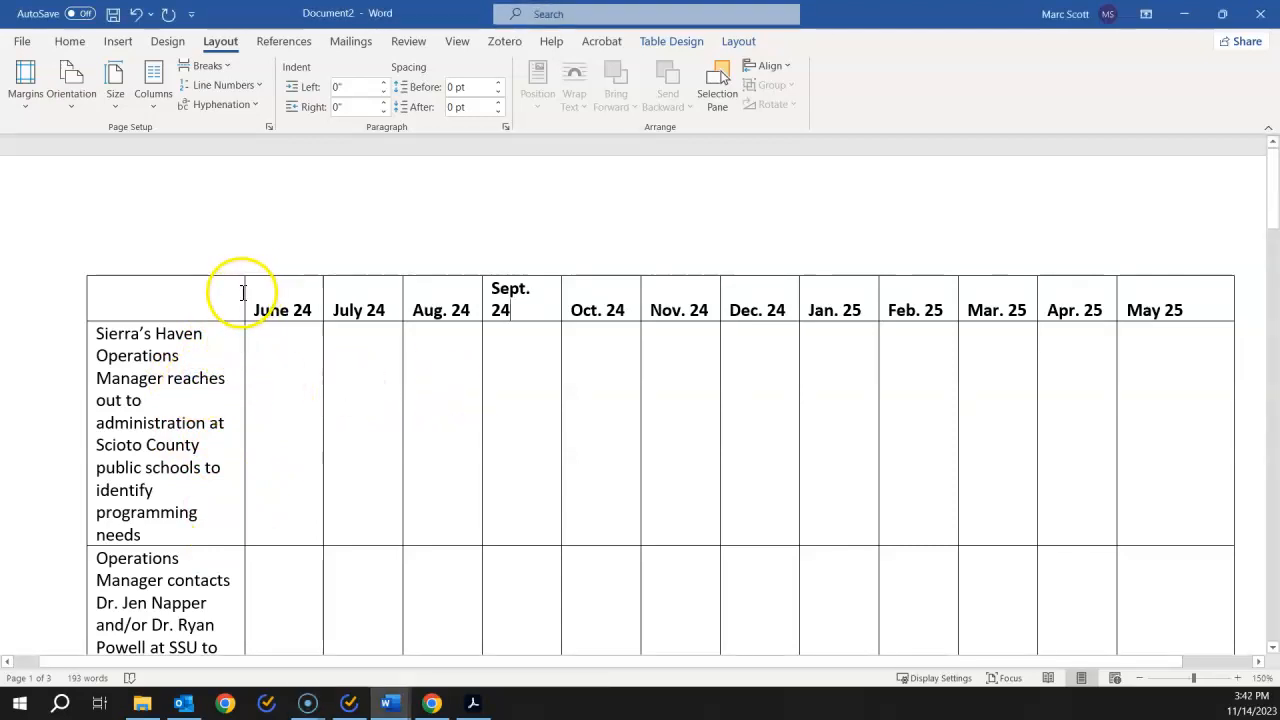
{"action": "left_click_drag", "start_coordinate": [242, 293], "coordinate": [437, 302]}
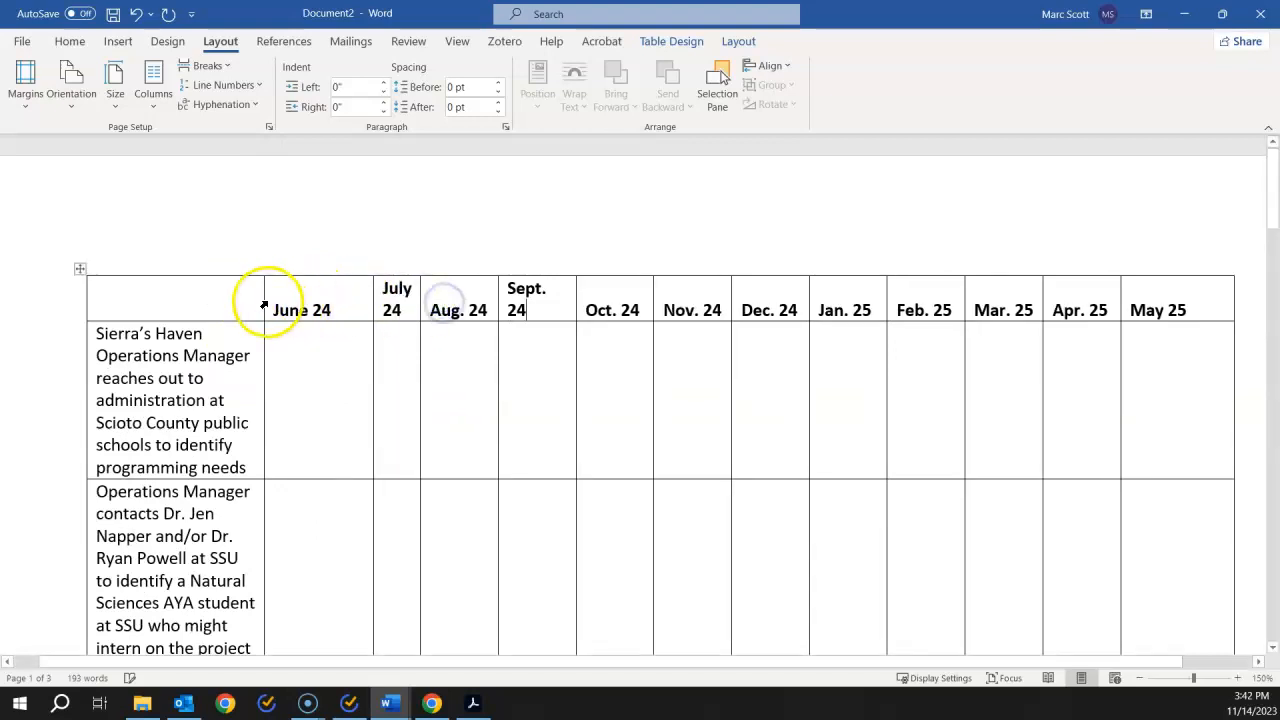
{"action": "left_click_drag", "start_coordinate": [264, 297], "coordinate": [319, 300]}
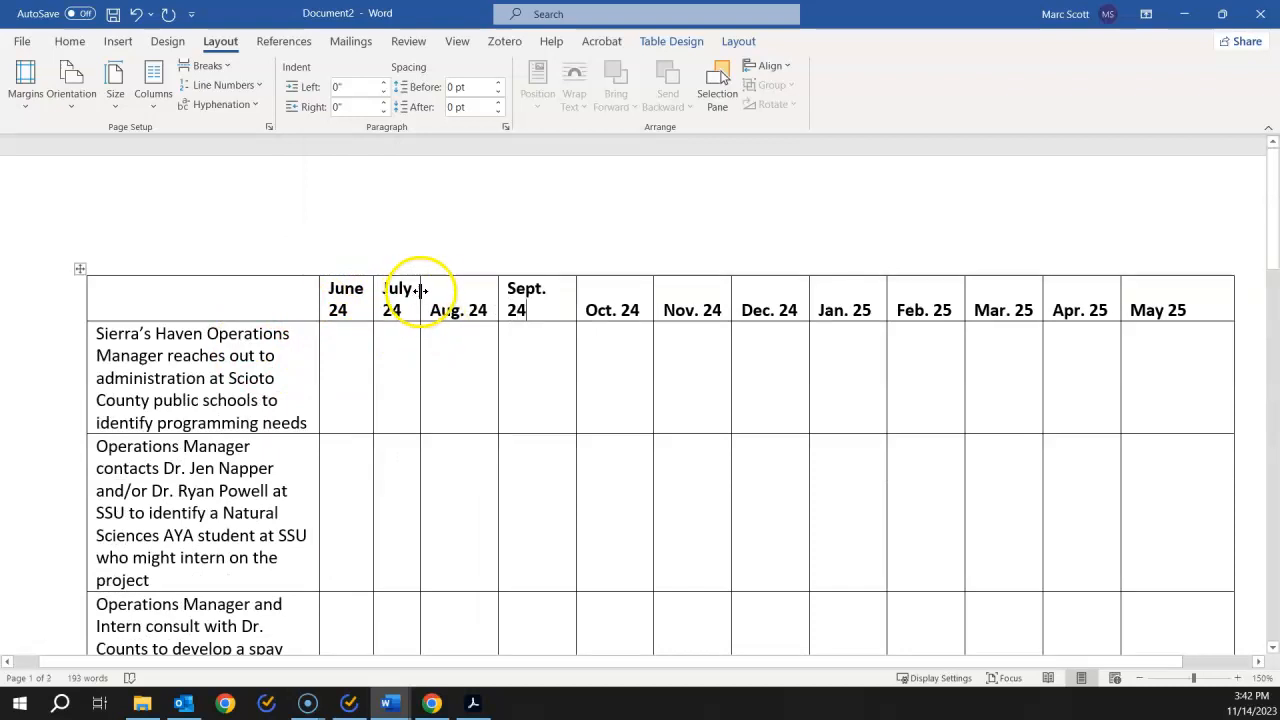
{"action": "left_click_drag", "start_coordinate": [419, 291], "coordinate": [448, 290]}
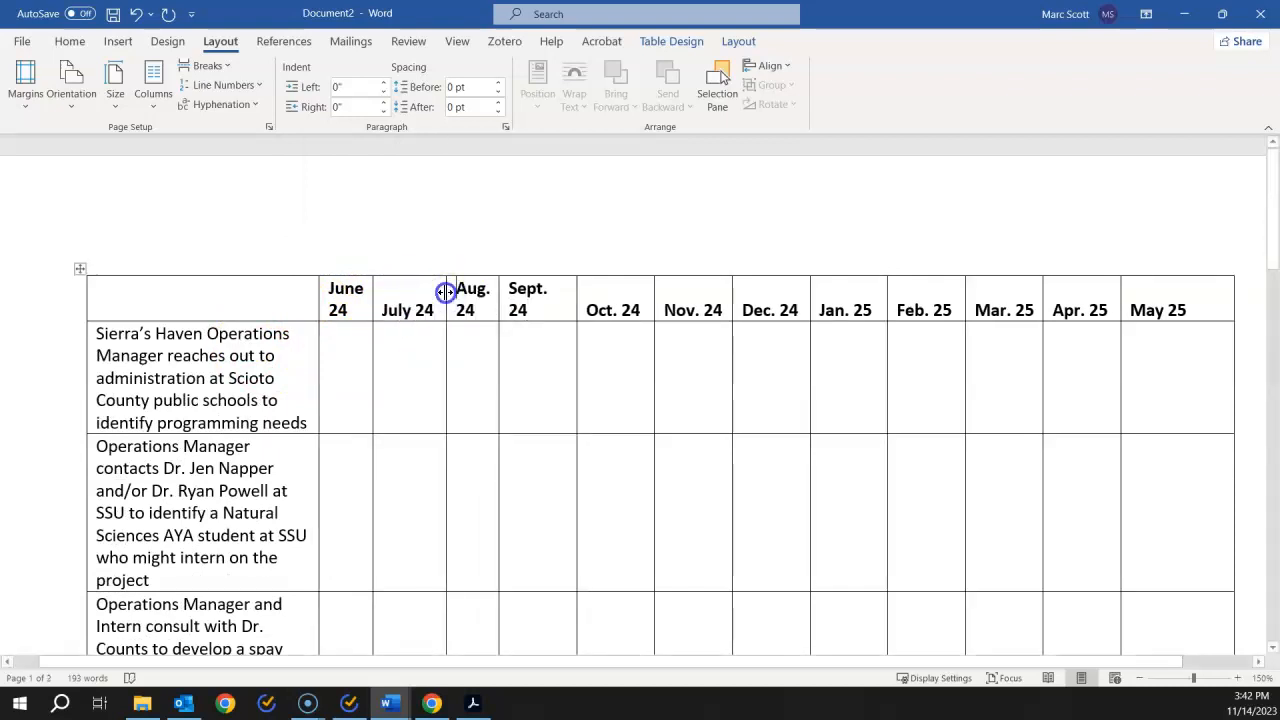
{"action": "left_click_drag", "start_coordinate": [445, 292], "coordinate": [458, 294]}
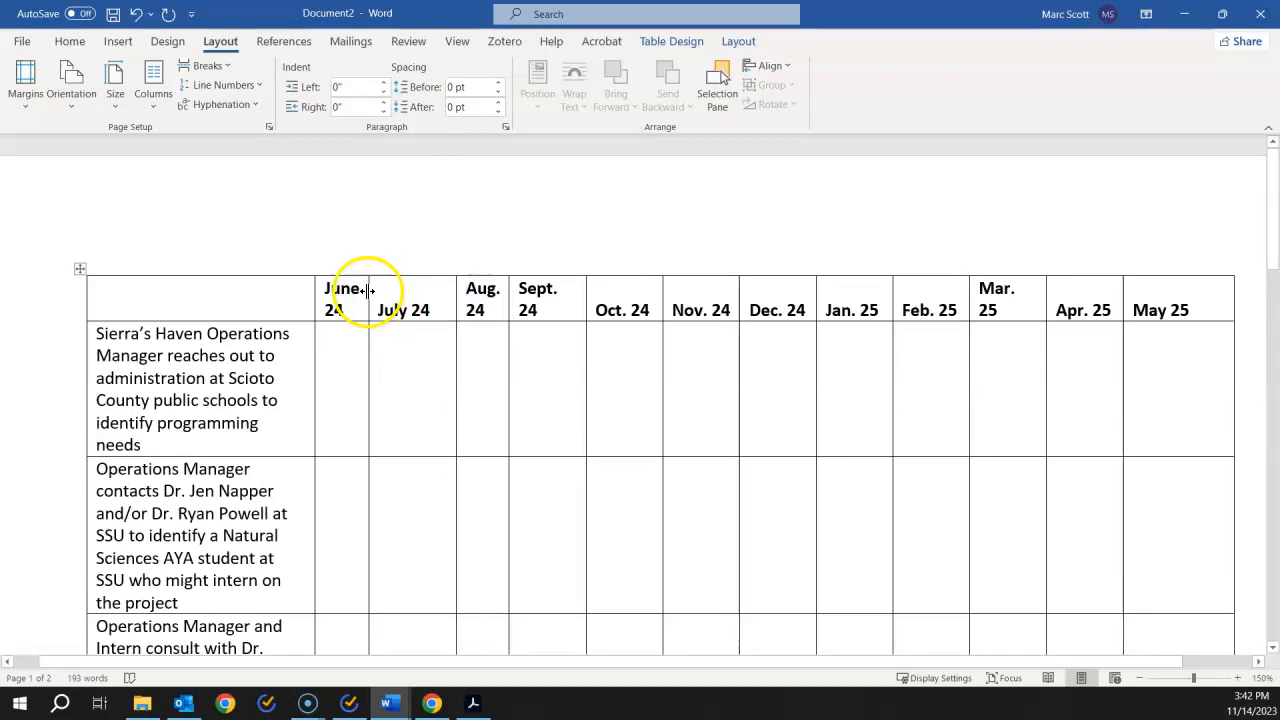
{"action": "left_click_drag", "start_coordinate": [367, 291], "coordinate": [457, 294]}
{"action": "left_click_drag", "start_coordinate": [309, 295], "coordinate": [454, 301]}
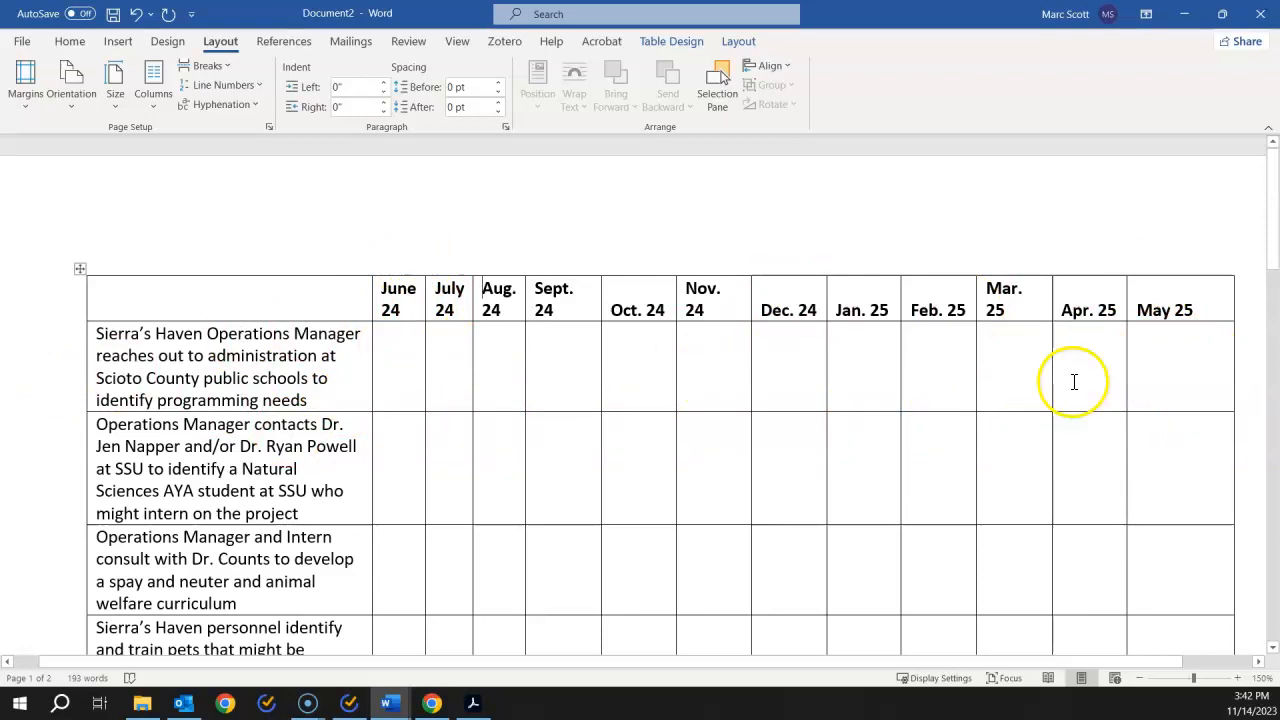
Step: Distribute the twelve month columns from June 24 to May 25 evenly in width
{"action": "left_click_drag", "start_coordinate": [400, 278], "coordinate": [1156, 281]}
{"action": "left_click", "coordinate": [408, 265]}
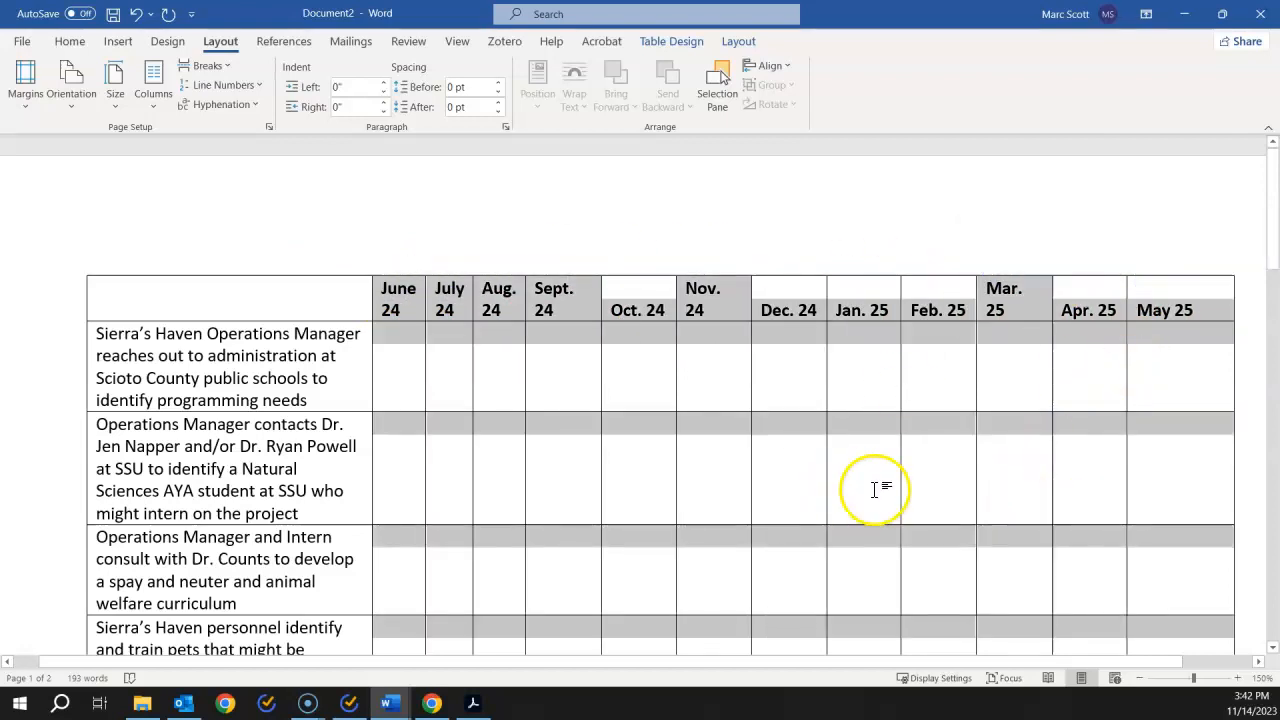
{"action": "left_click", "coordinate": [388, 338]}
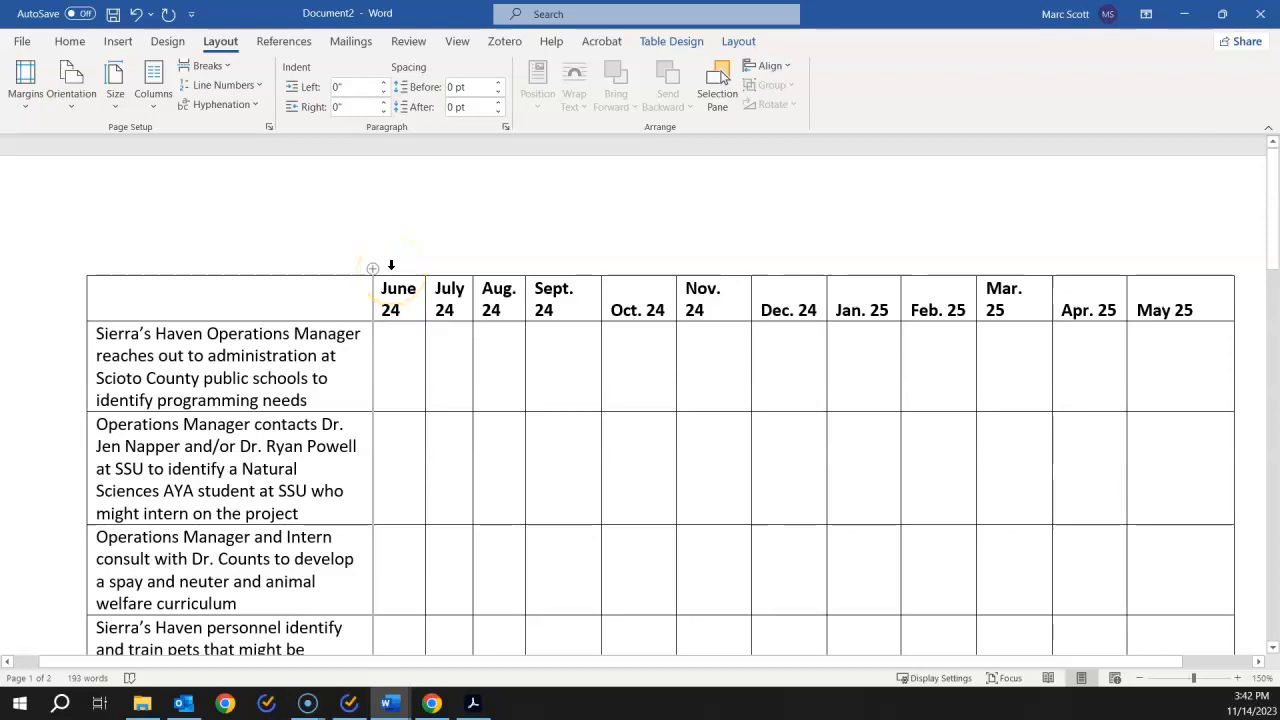
{"action": "left_click_drag", "start_coordinate": [391, 268], "coordinate": [1182, 261]}
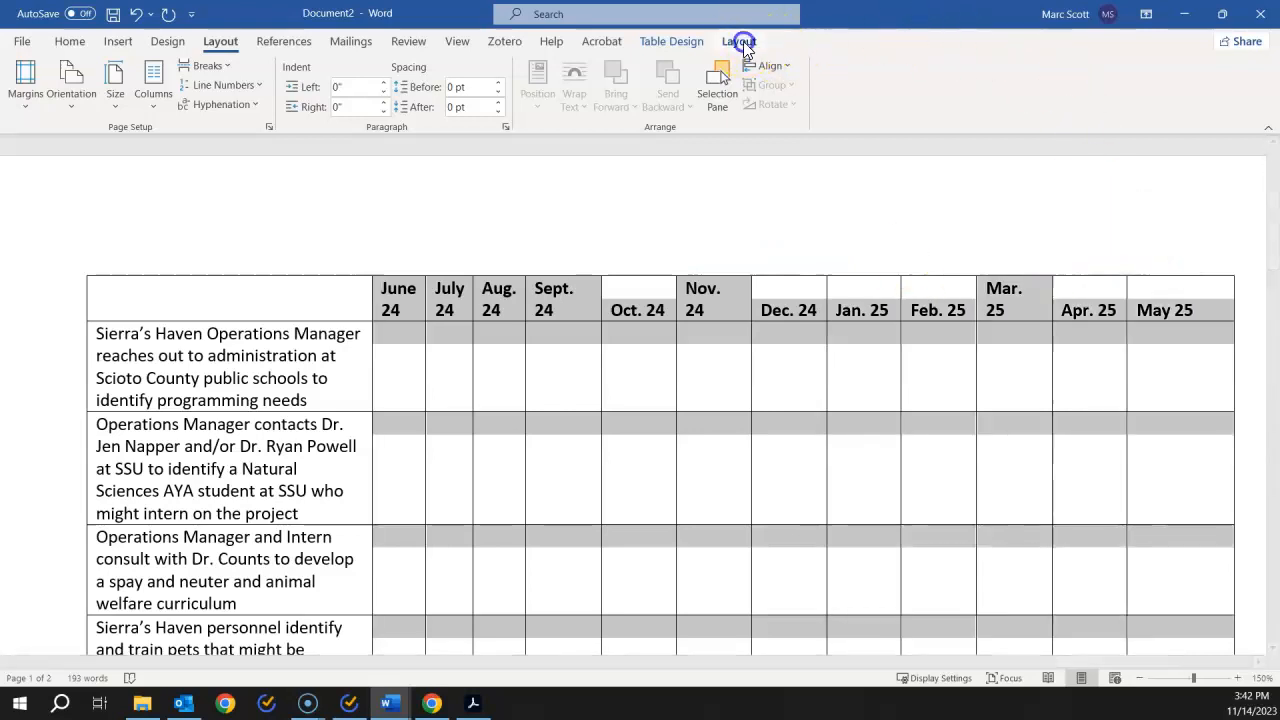
{"action": "left_click", "coordinate": [740, 42]}
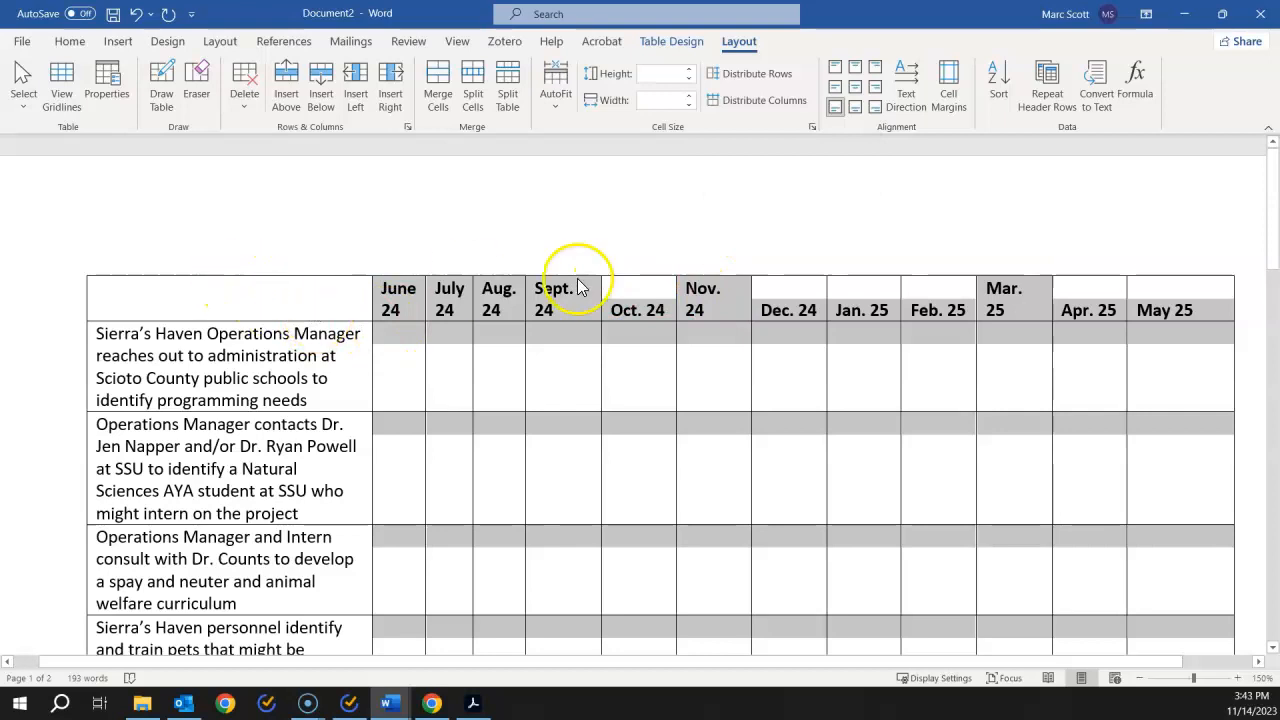
{"action": "left_click", "coordinate": [743, 105]}
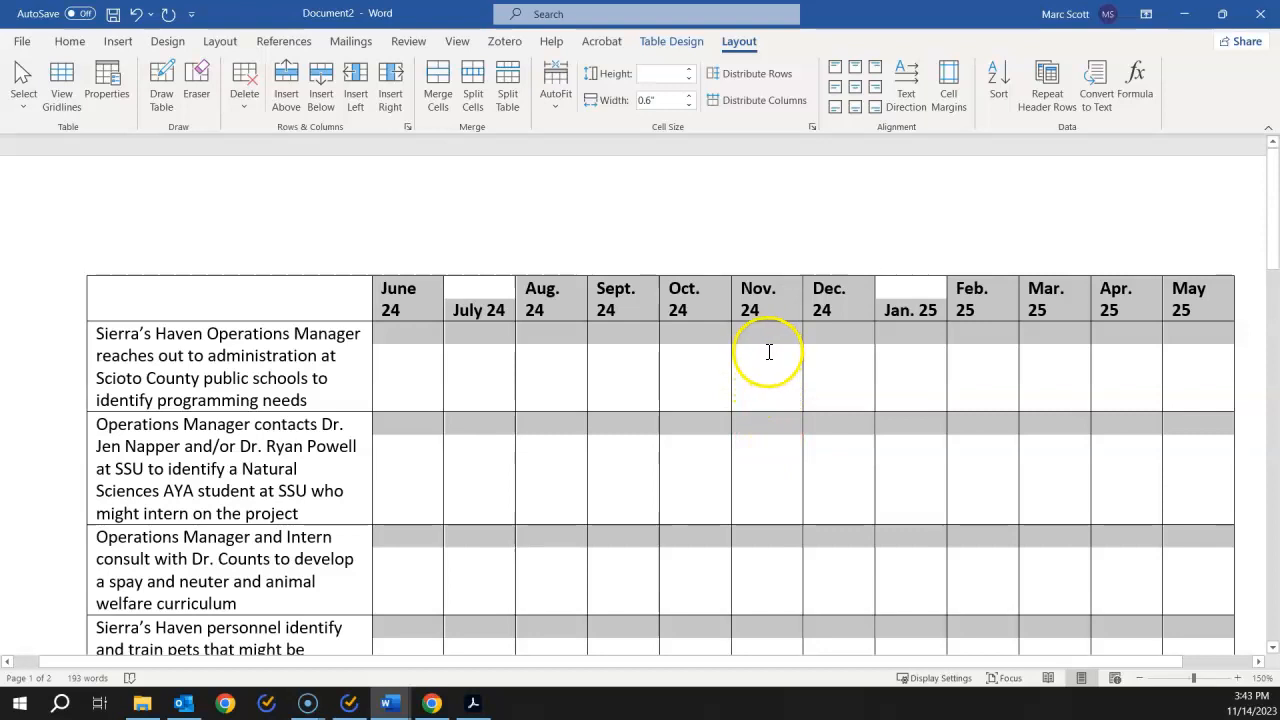
Step: Centre the contents of all the month column cells both horizontally and vertically
{"action": "left_click", "coordinate": [858, 105]}
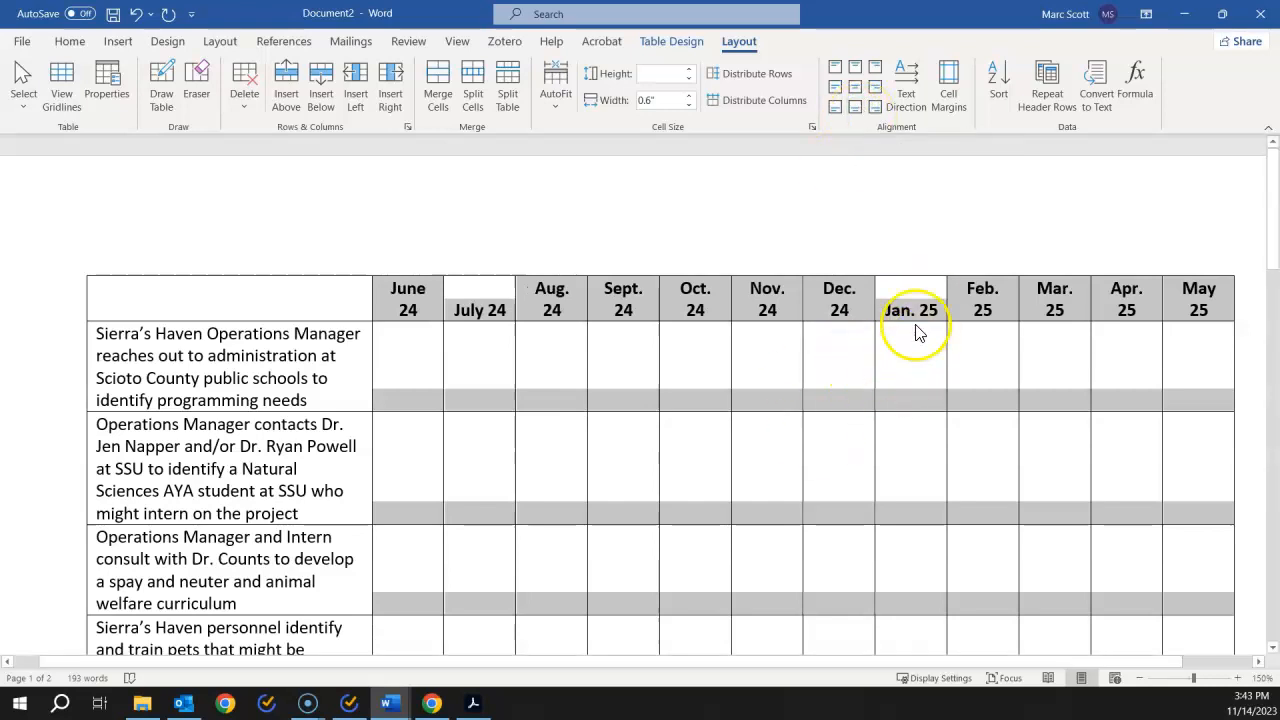
{"action": "left_click", "coordinate": [861, 88]}
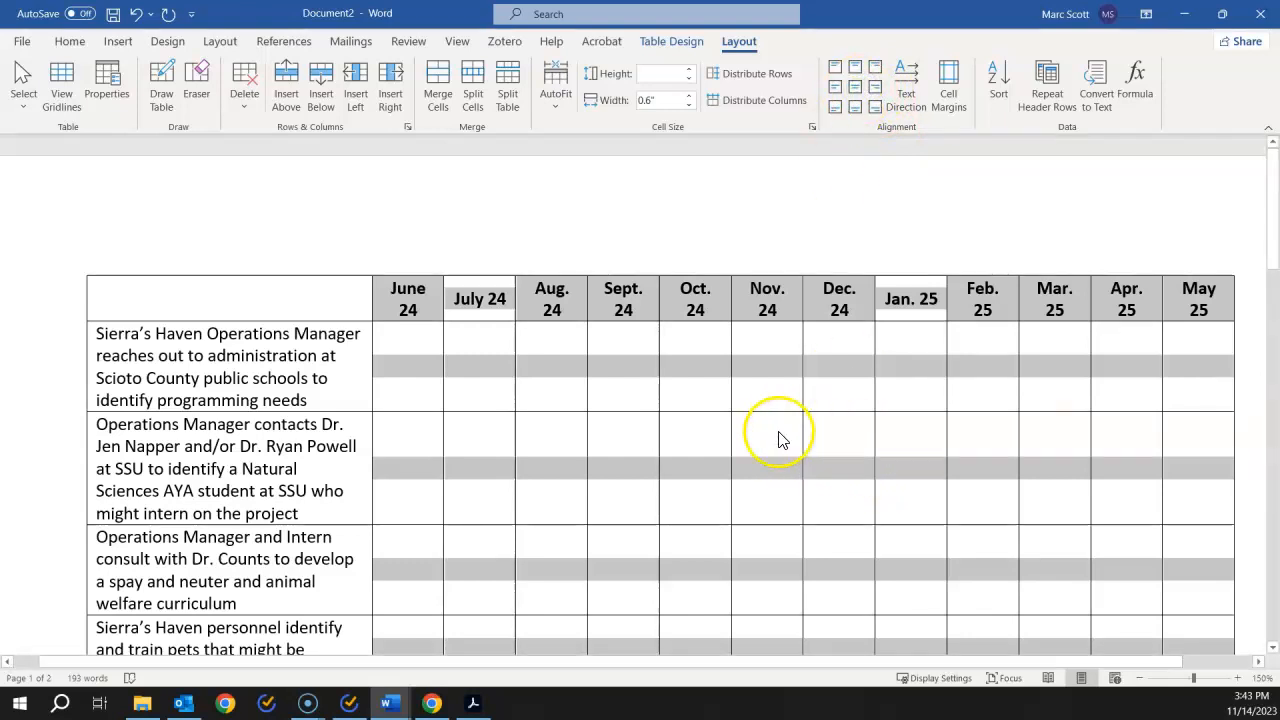
{"action": "left_click", "coordinate": [418, 398]}
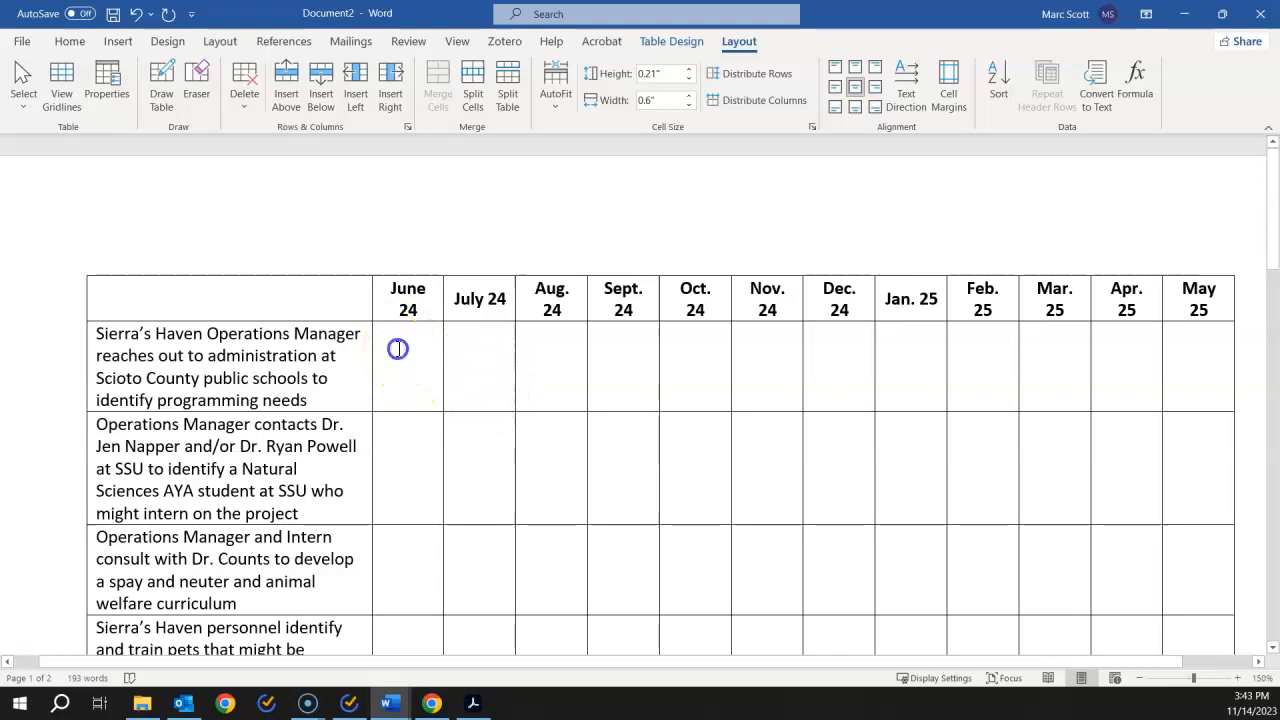
Step: Shade the June 24 and July 24 cells of the first activity row black
{"action": "left_click_drag", "start_coordinate": [438, 348], "coordinate": [489, 353]}
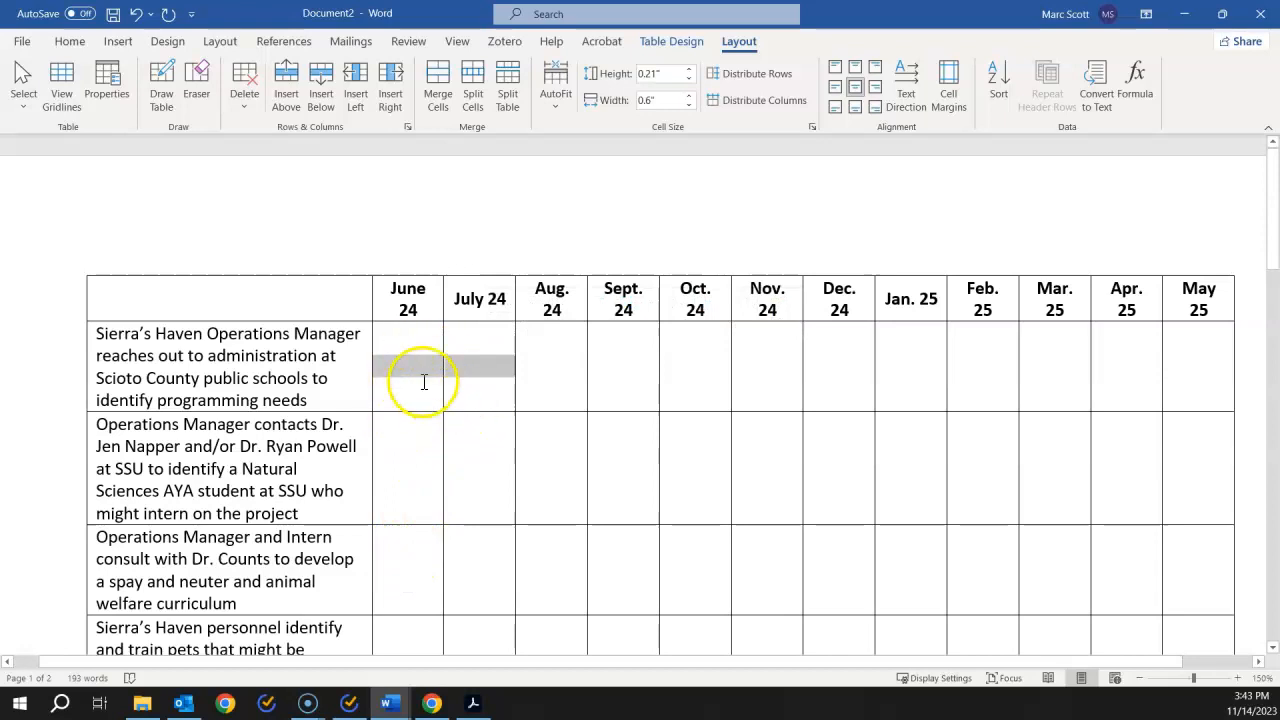
{"action": "left_click", "coordinate": [72, 44]}
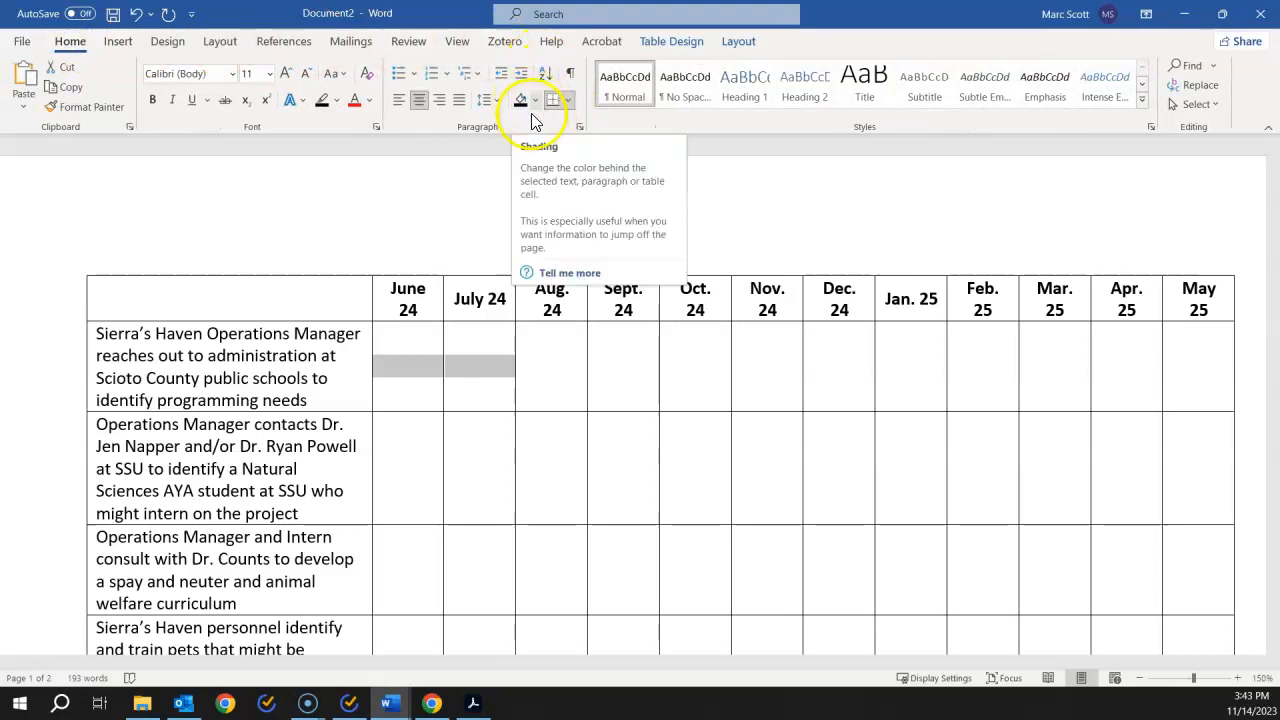
{"action": "right_click", "coordinate": [450, 366]}
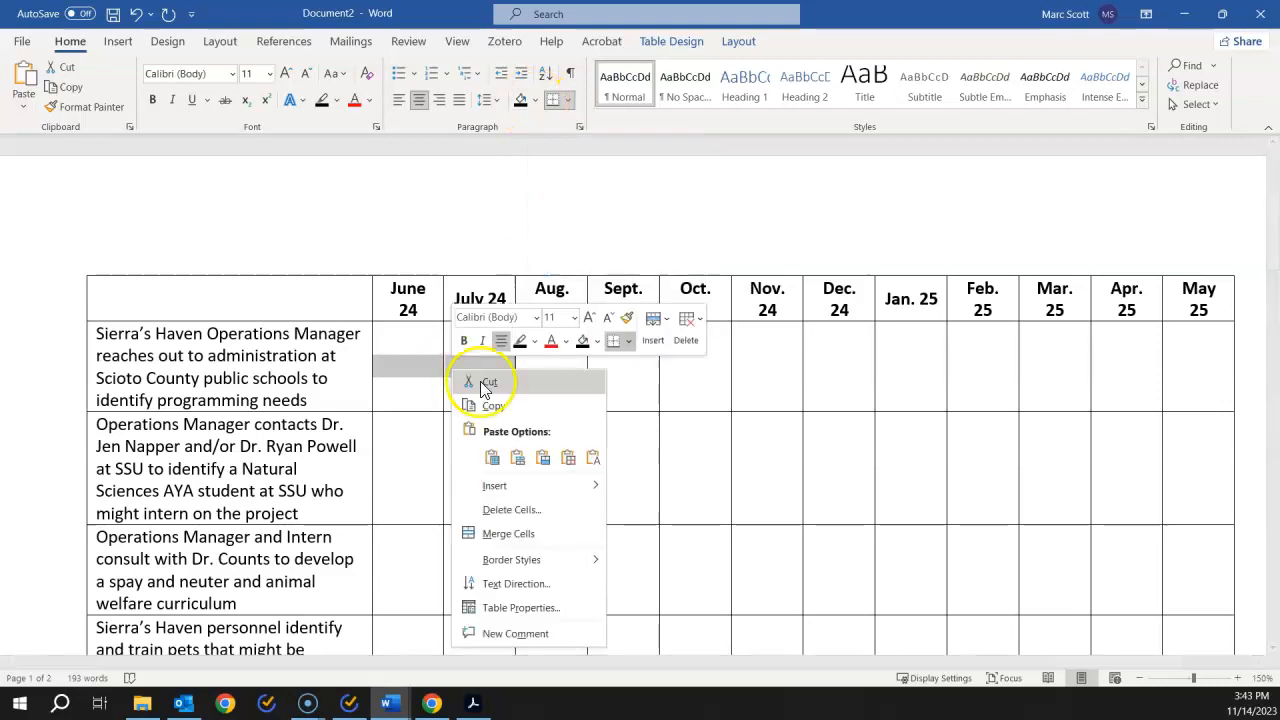
{"action": "left_click", "coordinate": [582, 343]}
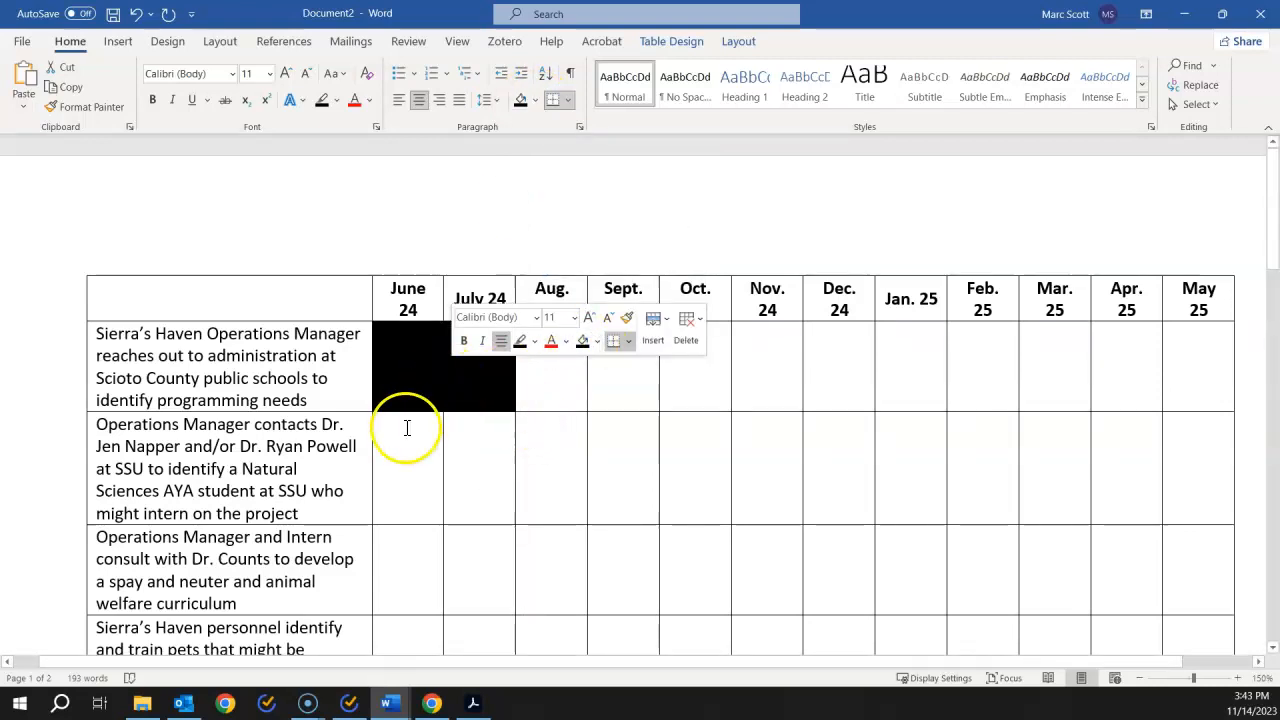
Step: Shade the Aug. 24 and Sept. 24 cells of the second activity row black
{"action": "left_click_drag", "start_coordinate": [534, 451], "coordinate": [625, 456]}
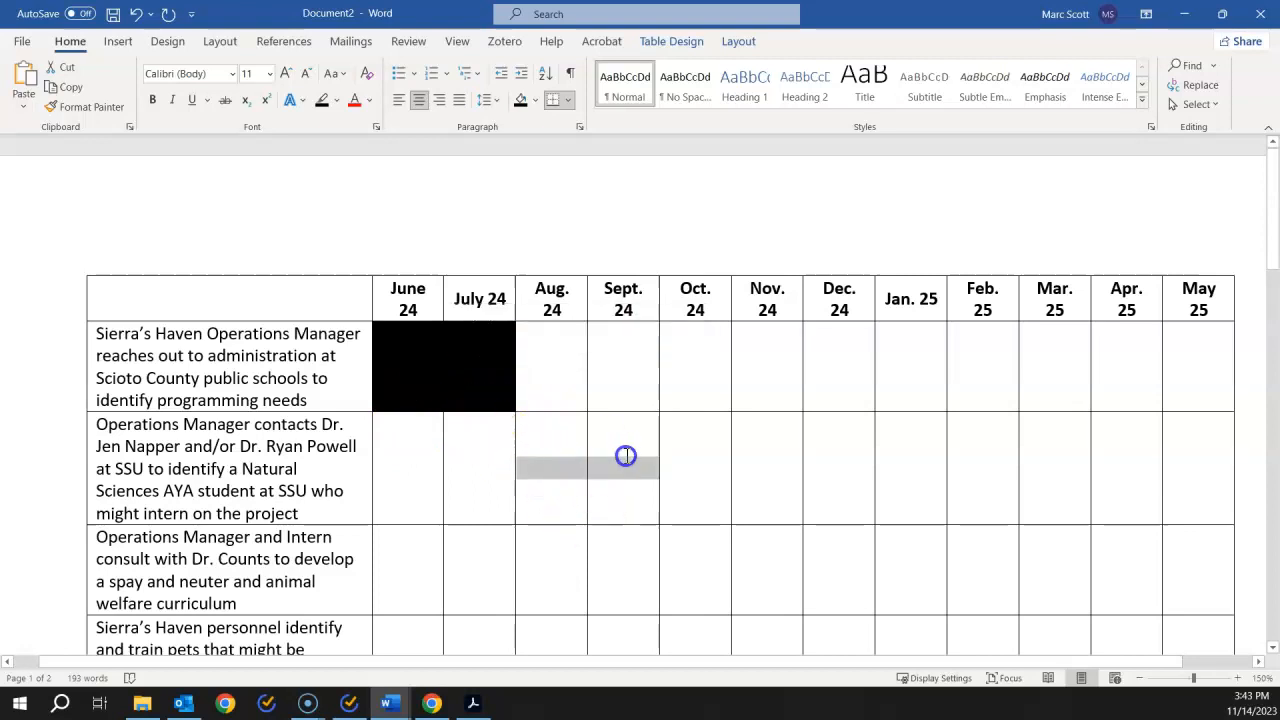
{"action": "right_click", "coordinate": [646, 468]}
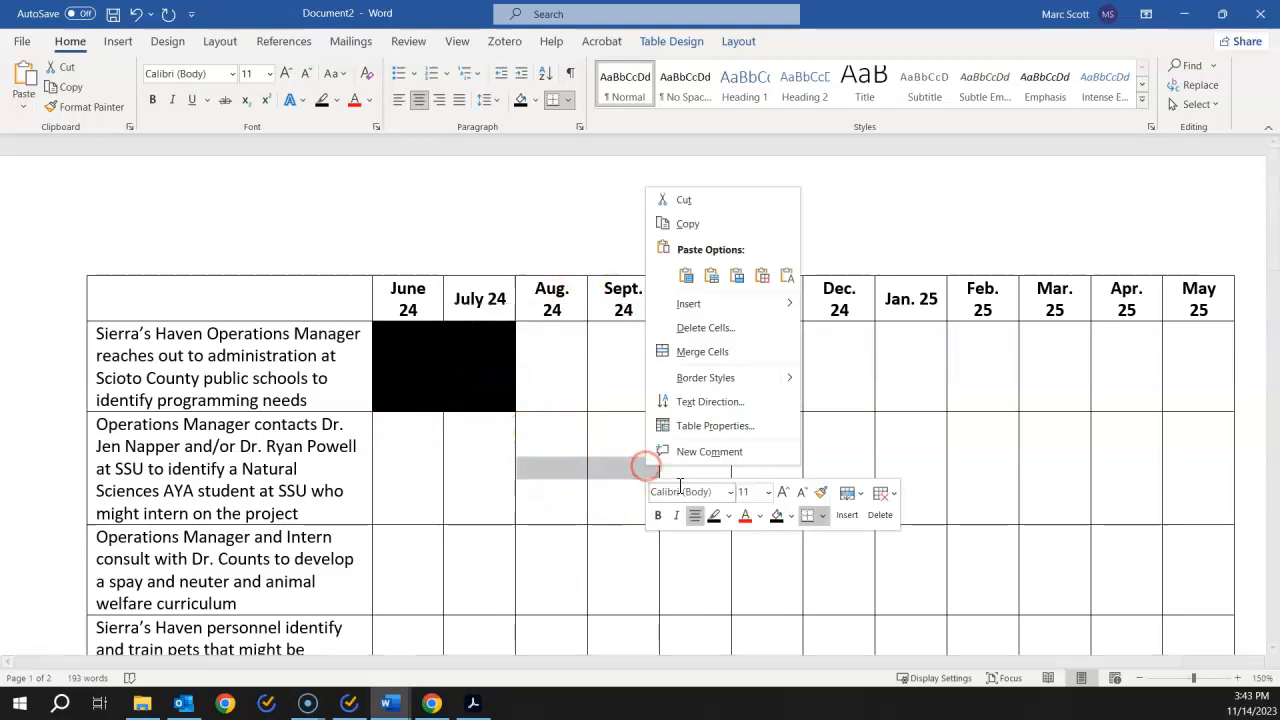
{"action": "left_click", "coordinate": [776, 515]}
Step: Shade the Oct. 24 cells black for the curriculum development and pet training activities
{"action": "scroll", "coordinate": [740, 545], "scroll_direction": "down", "scroll_amount": 3}
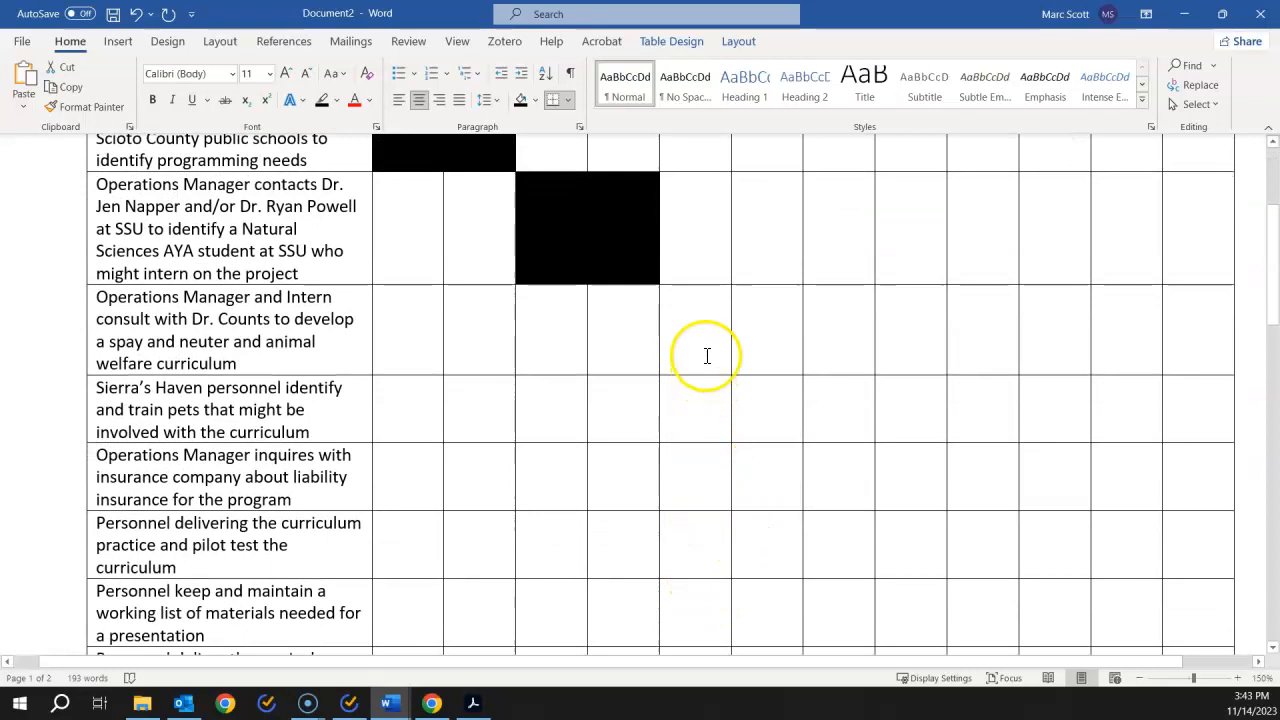
{"action": "left_click_drag", "start_coordinate": [700, 357], "coordinate": [731, 430]}
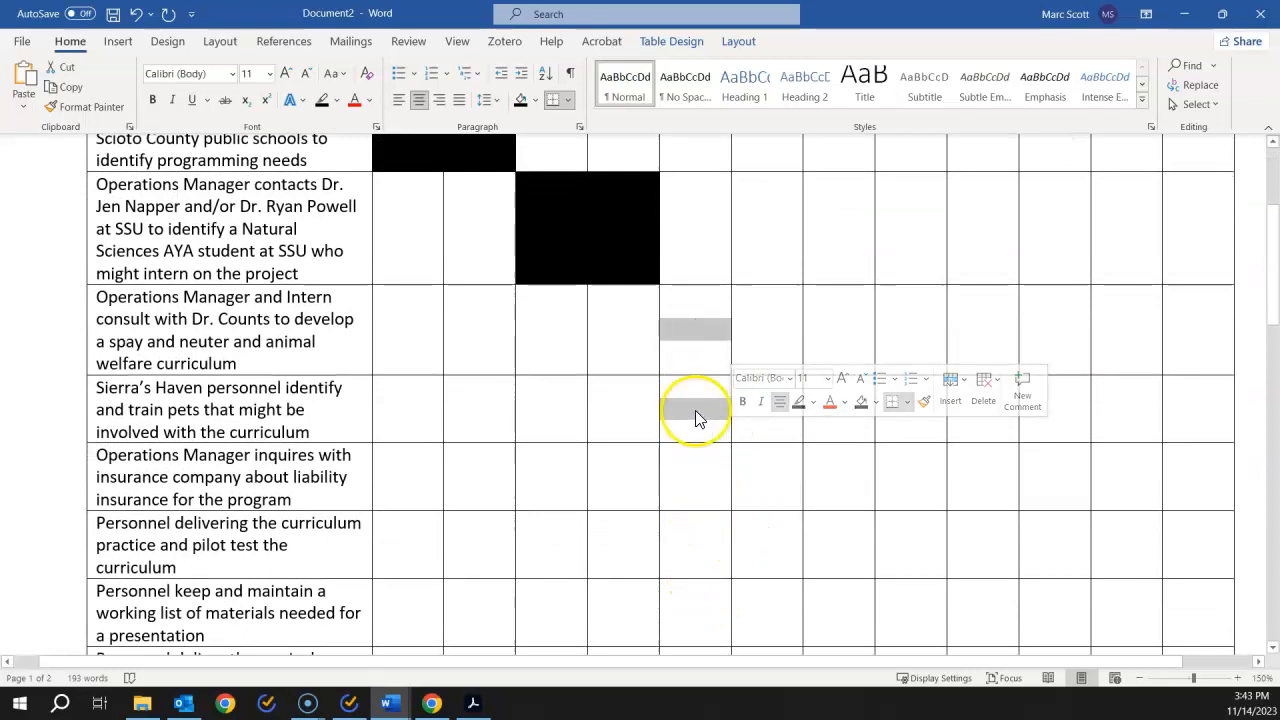
{"action": "right_click", "coordinate": [695, 410]}
{"action": "left_click", "coordinate": [828, 468]}
Step: Shade black Nov. and Dec. 24 for the insurance and pilot-test rows, and Jan. and Feb. 25 for the materials-list and pre-test rows
{"action": "scroll", "coordinate": [790, 470], "scroll_direction": "down", "scroll_amount": 3}
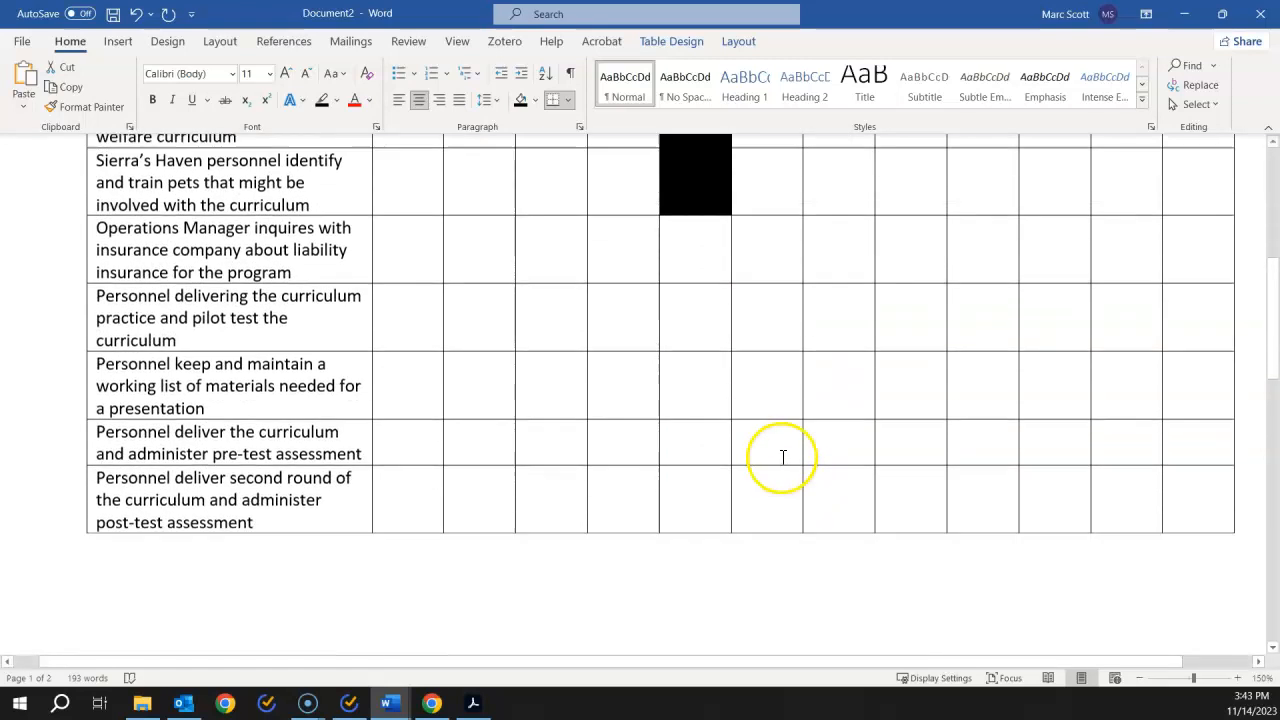
{"action": "left_click_drag", "start_coordinate": [780, 254], "coordinate": [835, 323]}
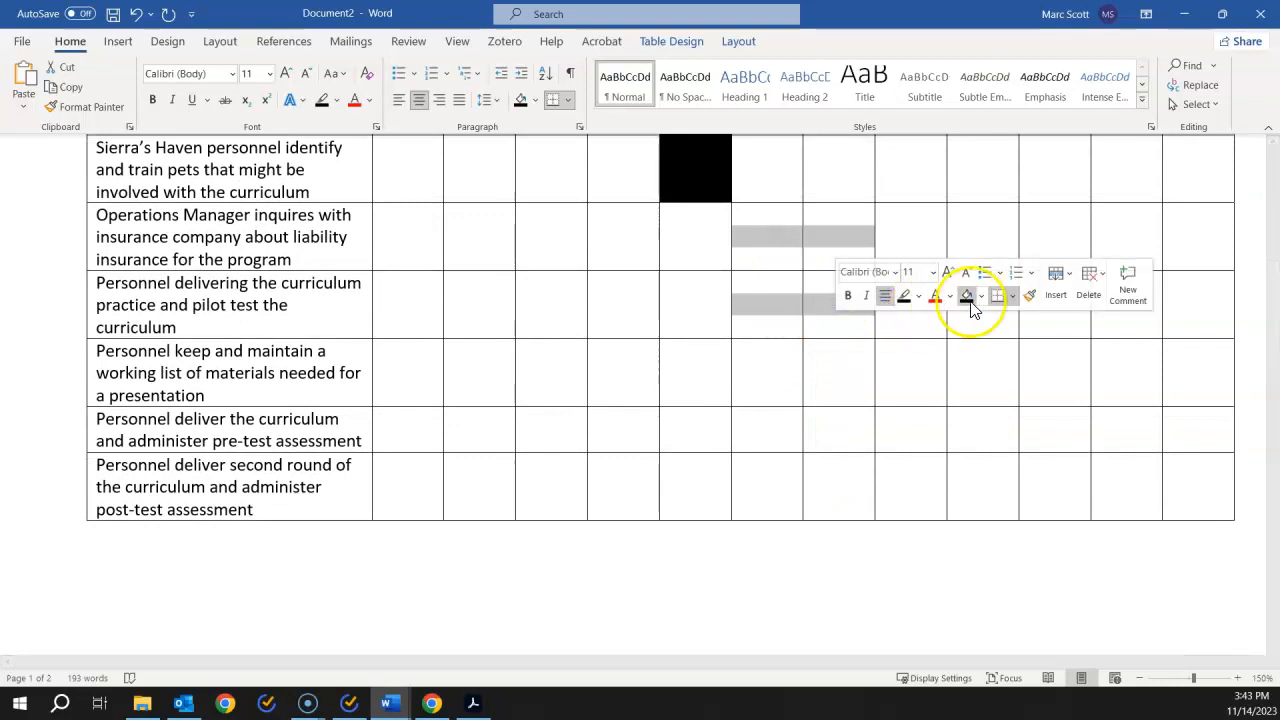
{"action": "left_click", "coordinate": [965, 297]}
{"action": "left_click_drag", "start_coordinate": [899, 361], "coordinate": [963, 423]}
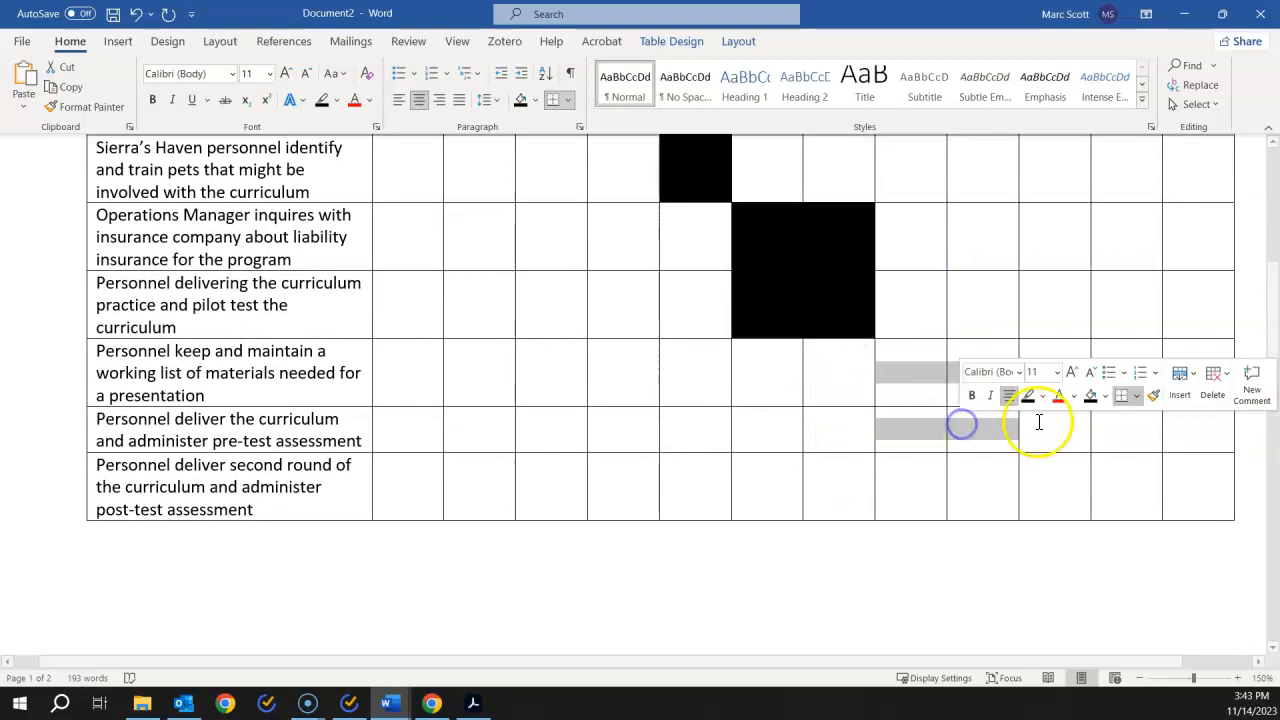
{"action": "left_click", "coordinate": [1091, 395]}
Step: Shade the Feb. 25 and Mar. 25 cells black for the second-round curriculum and post-test activity
{"action": "scroll", "coordinate": [965, 459], "scroll_direction": "down", "scroll_amount": 1}
{"action": "scroll", "coordinate": [965, 459], "scroll_direction": "down", "scroll_amount": 5}
{"action": "scroll", "coordinate": [963, 457], "scroll_direction": "up", "scroll_amount": 4}
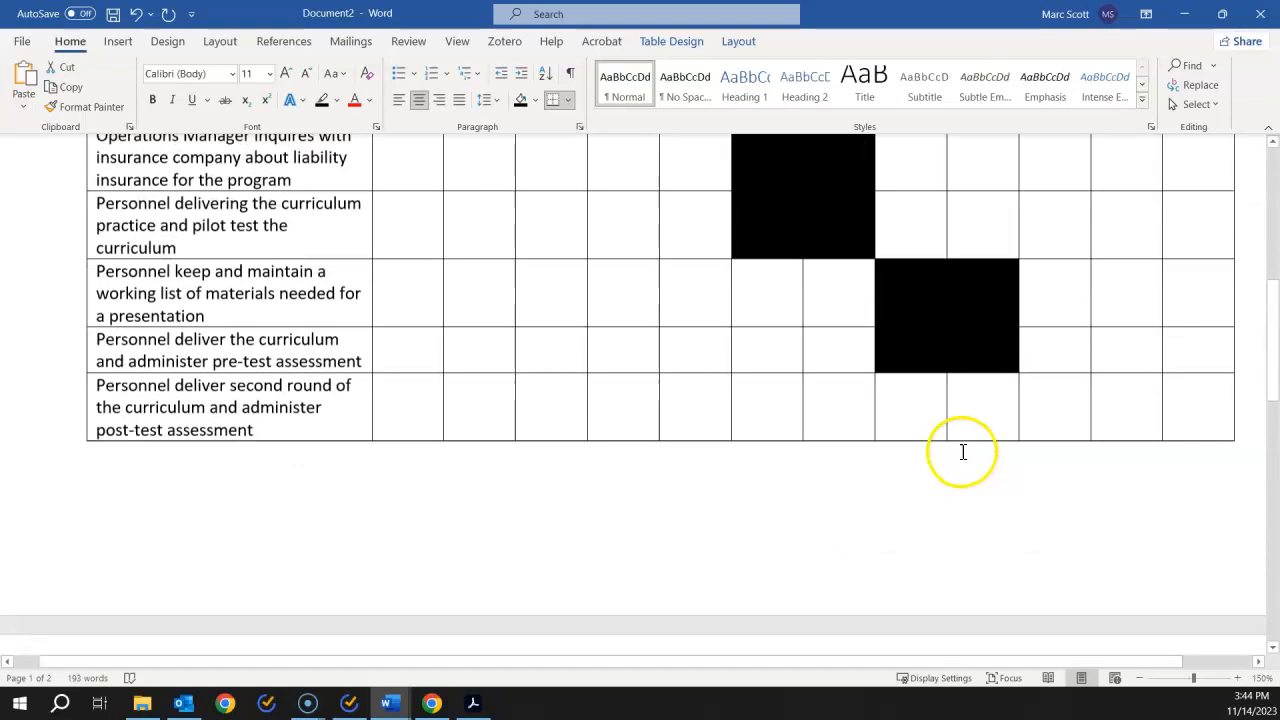
{"action": "left_click_drag", "start_coordinate": [986, 434], "coordinate": [1078, 473]}
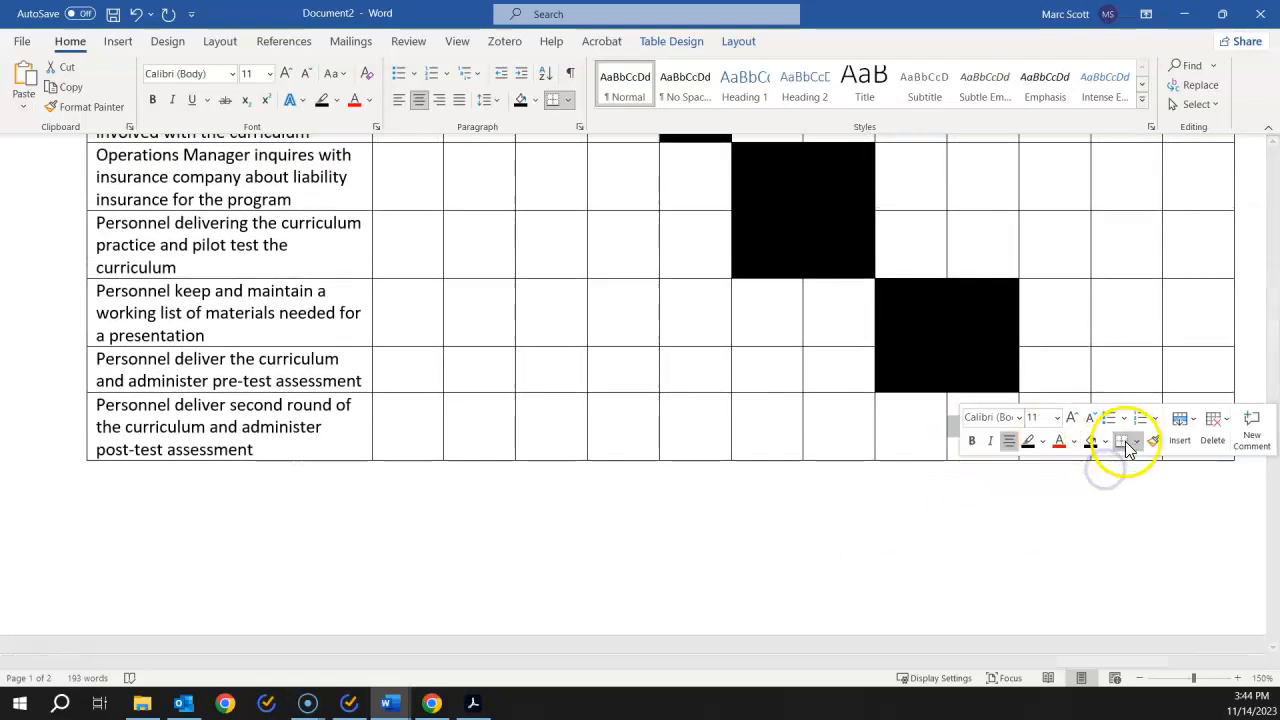
{"action": "left_click", "coordinate": [1090, 442]}
Step: Set the table's month heading row to repeat as header row at the top of each page
{"action": "scroll", "coordinate": [1090, 448], "scroll_direction": "down", "scroll_amount": 4}
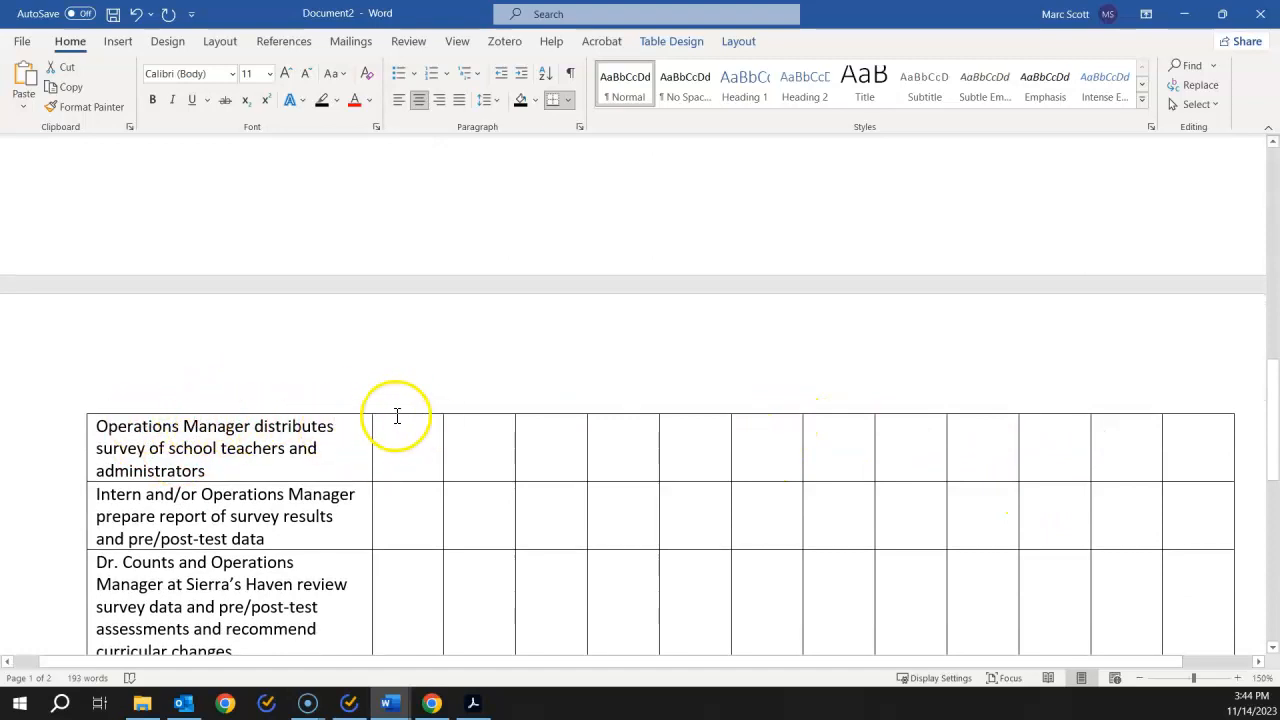
{"action": "scroll", "coordinate": [383, 440], "scroll_direction": "down", "scroll_amount": 5}
{"action": "scroll", "coordinate": [383, 440], "scroll_direction": "up", "scroll_amount": 5}
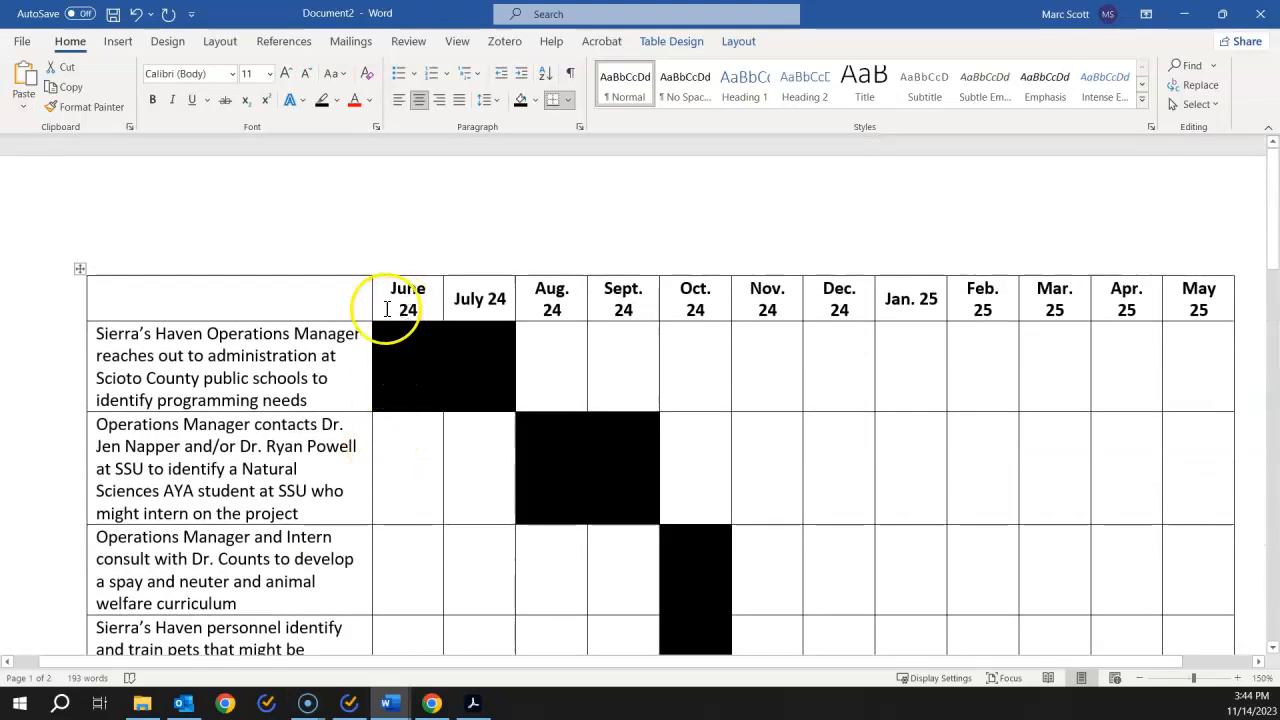
{"action": "left_click", "coordinate": [301, 296]}
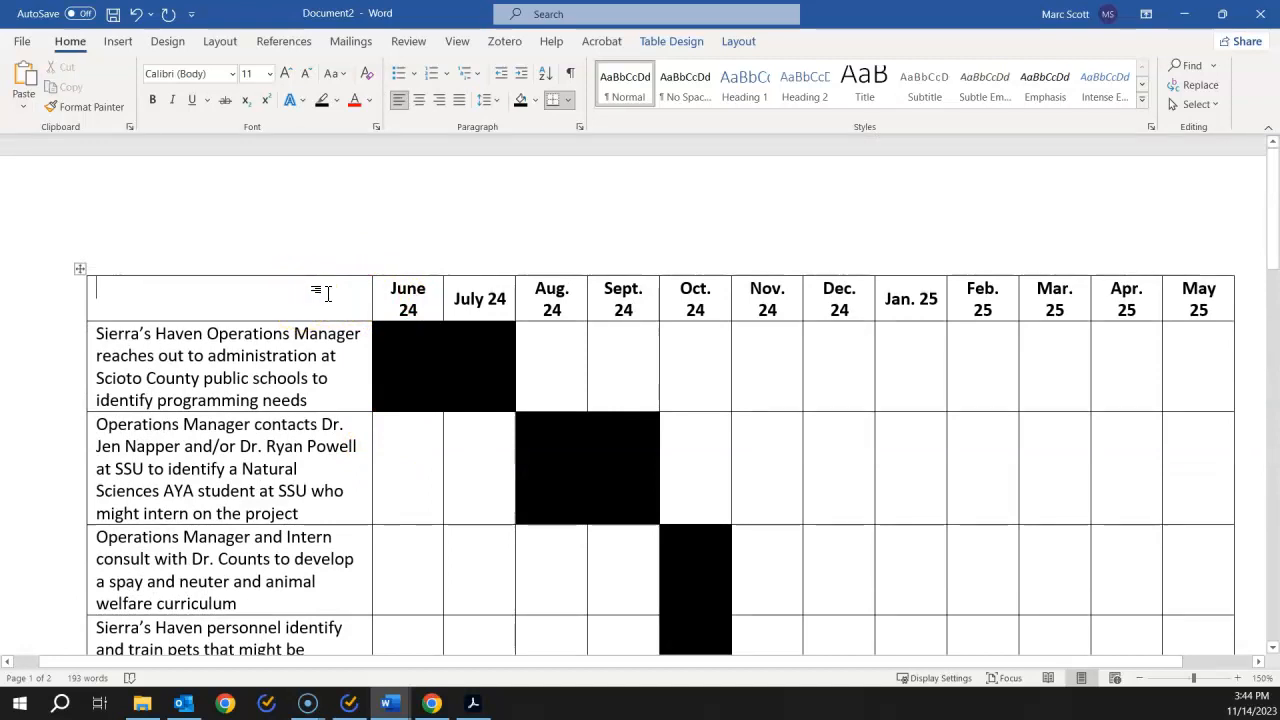
{"action": "right_click", "coordinate": [330, 297]}
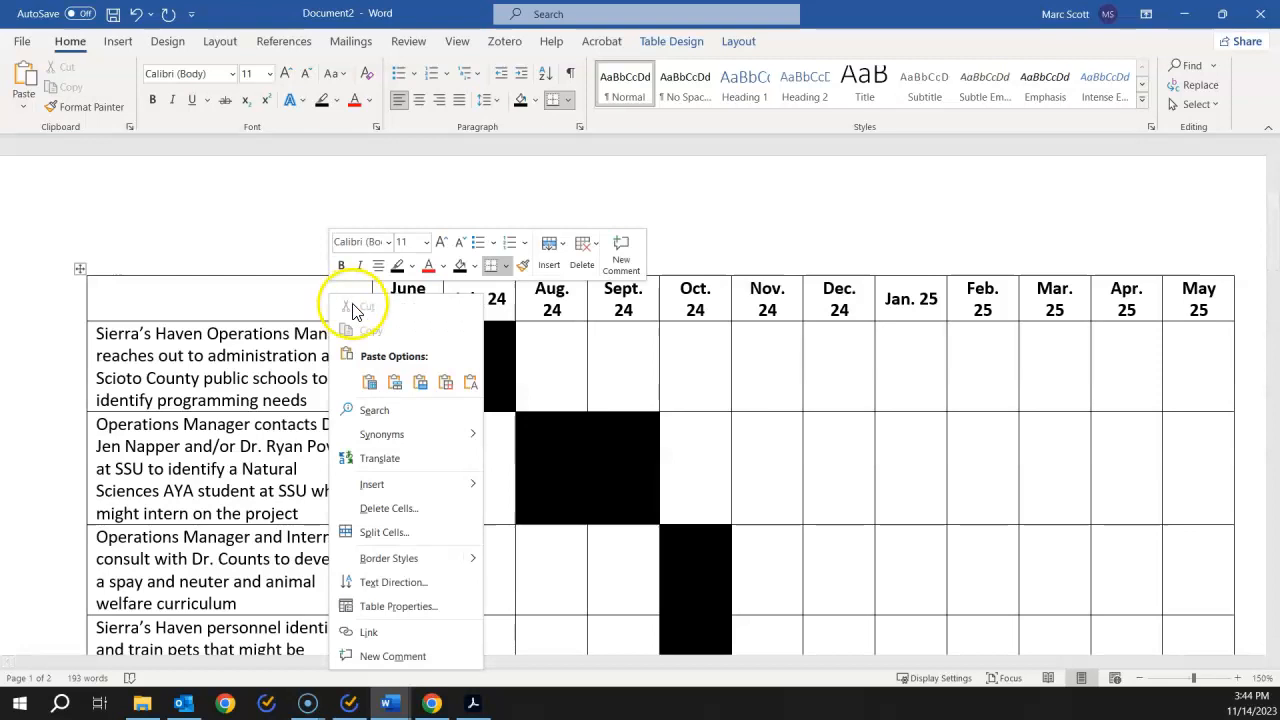
{"action": "left_click", "coordinate": [375, 606]}
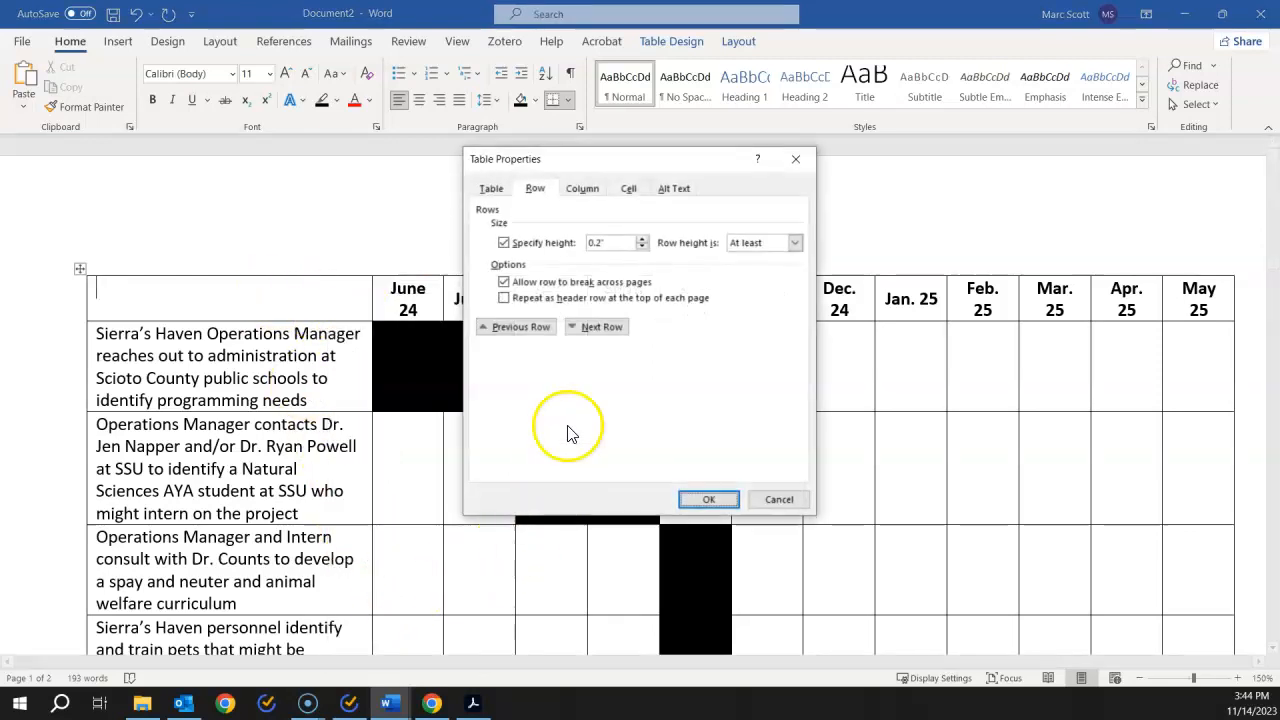
{"action": "left_click", "coordinate": [491, 189]}
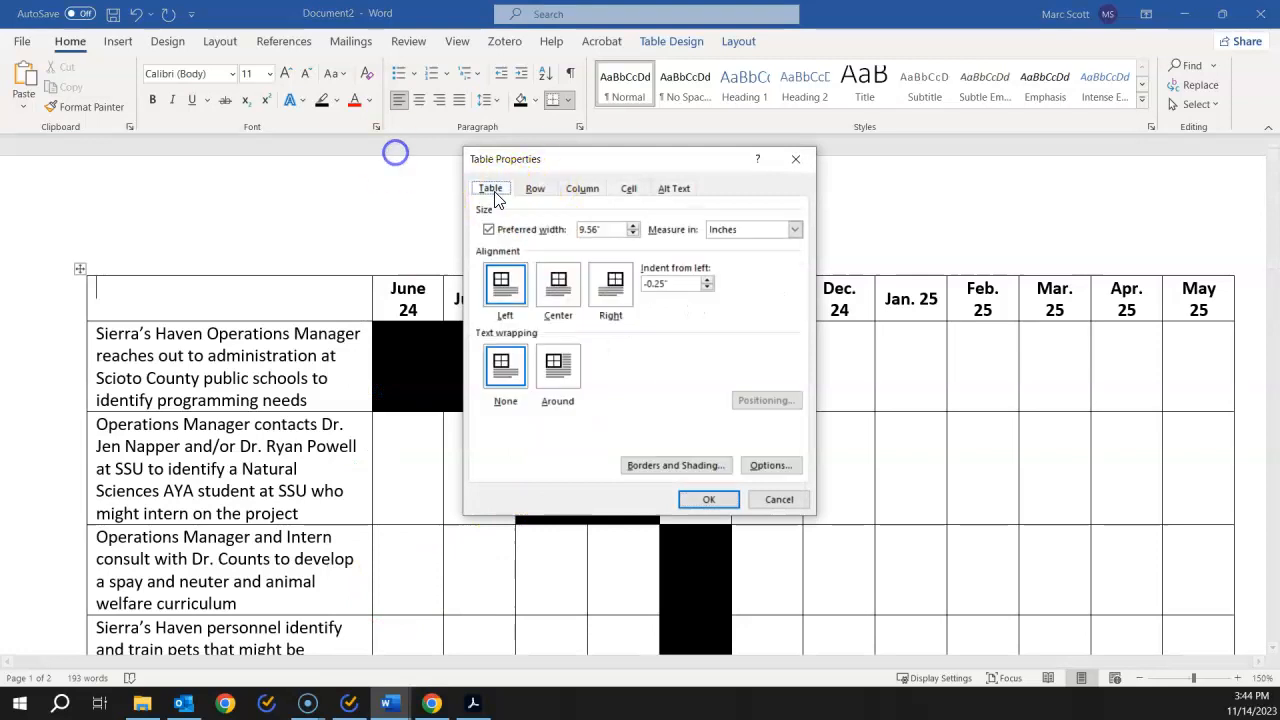
{"action": "left_click", "coordinate": [583, 187]}
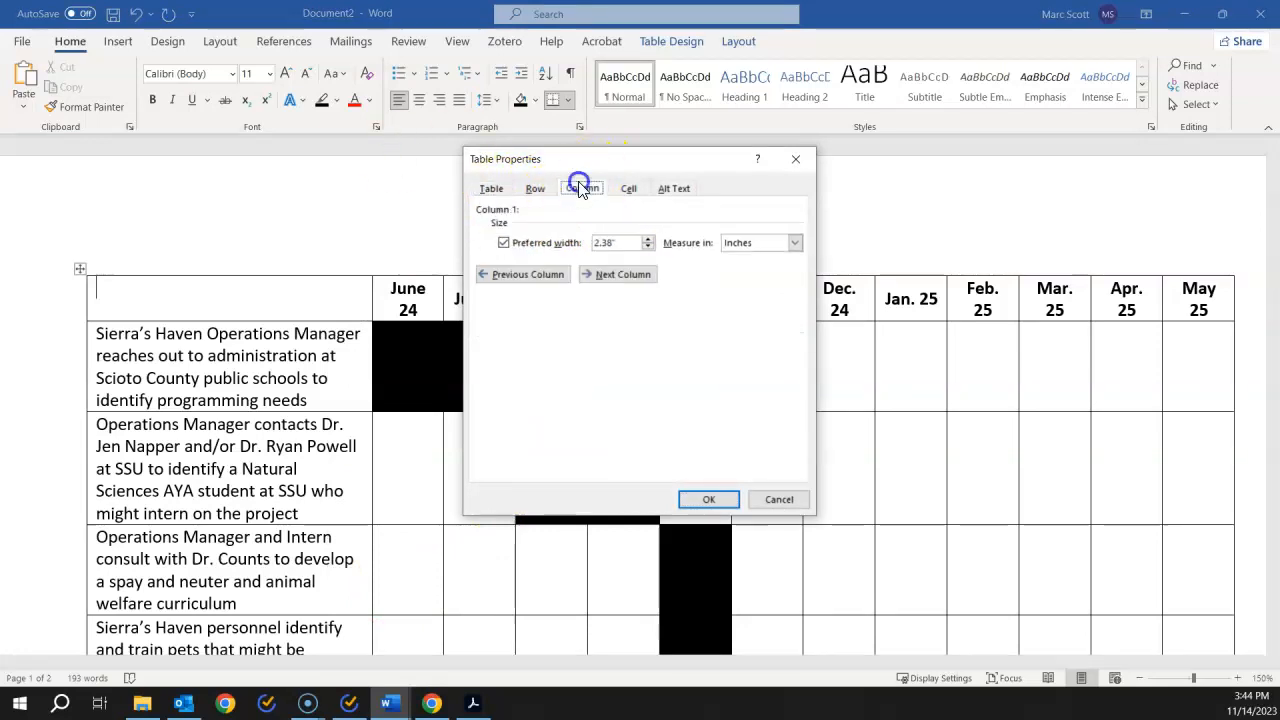
{"action": "left_click", "coordinate": [535, 189]}
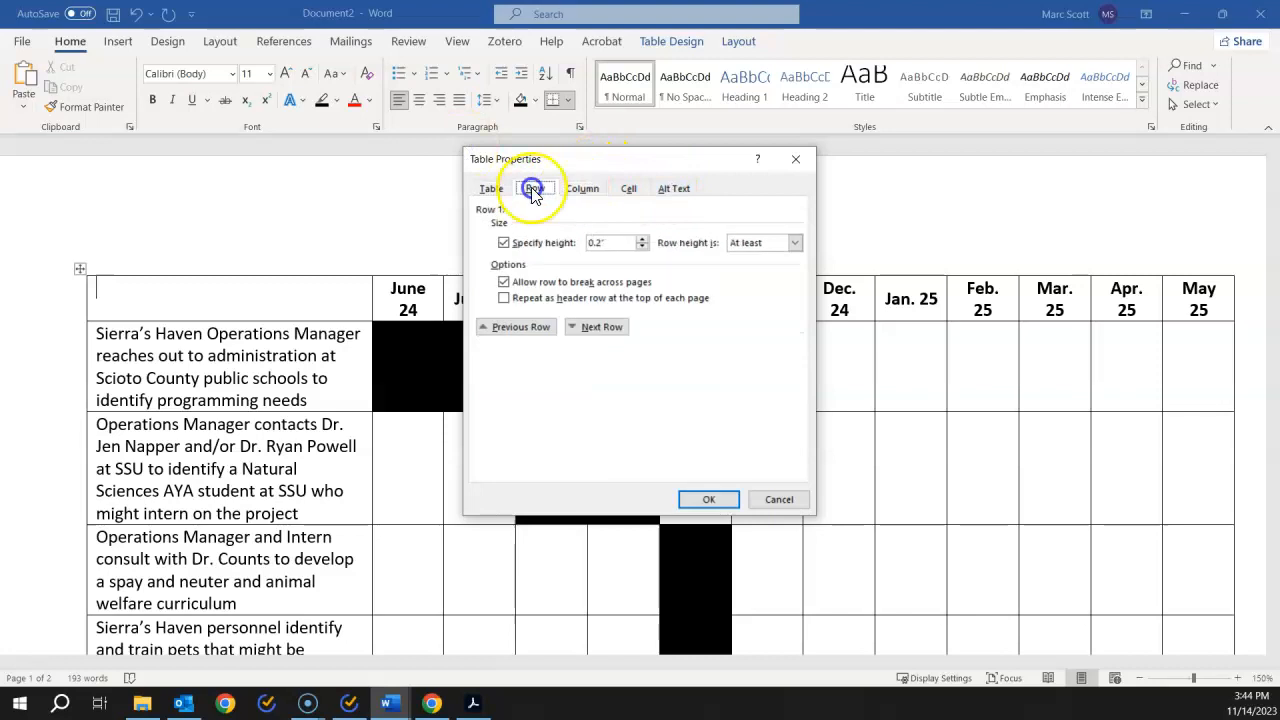
{"action": "left_click", "coordinate": [504, 299]}
{"action": "left_click", "coordinate": [708, 499]}
Step: Shade the Apr. 25 and May 25 cells black for the last three activities on the second page
{"action": "scroll", "coordinate": [705, 508], "scroll_direction": "down", "scroll_amount": 10}
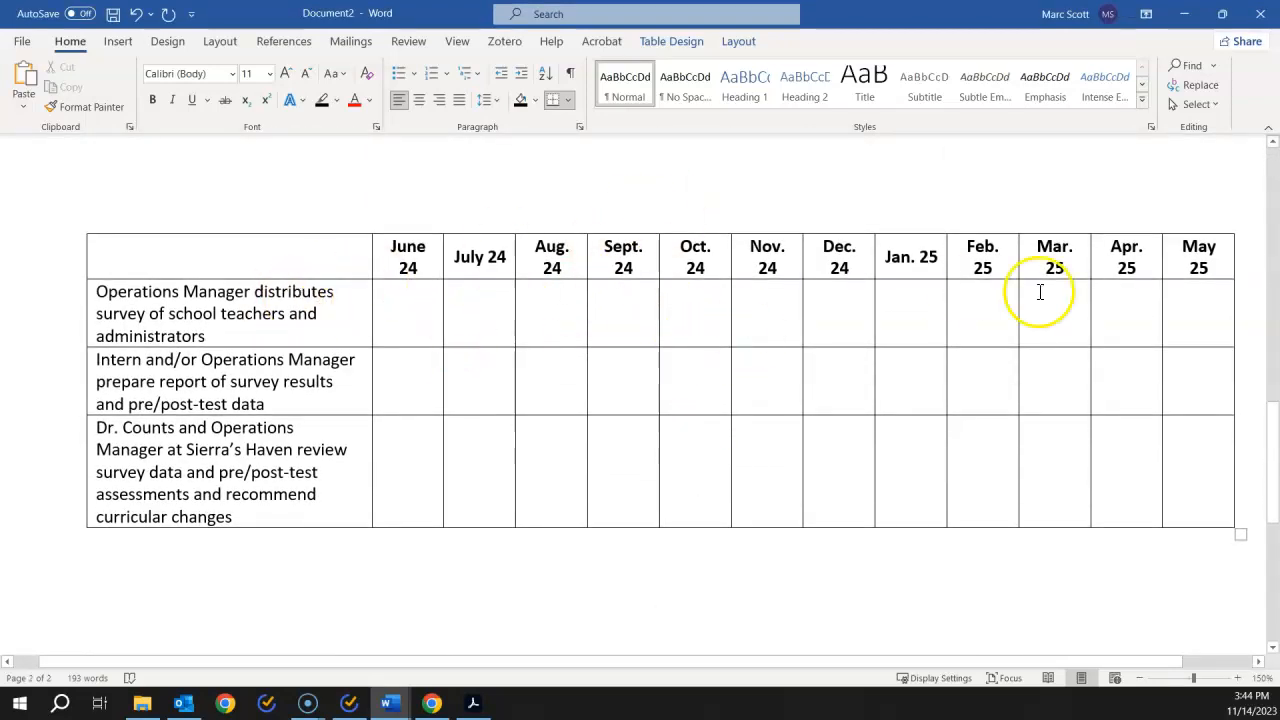
{"action": "scroll", "coordinate": [1071, 431], "scroll_direction": "up", "scroll_amount": 8}
{"action": "scroll", "coordinate": [1089, 449], "scroll_direction": "down", "scroll_amount": 7}
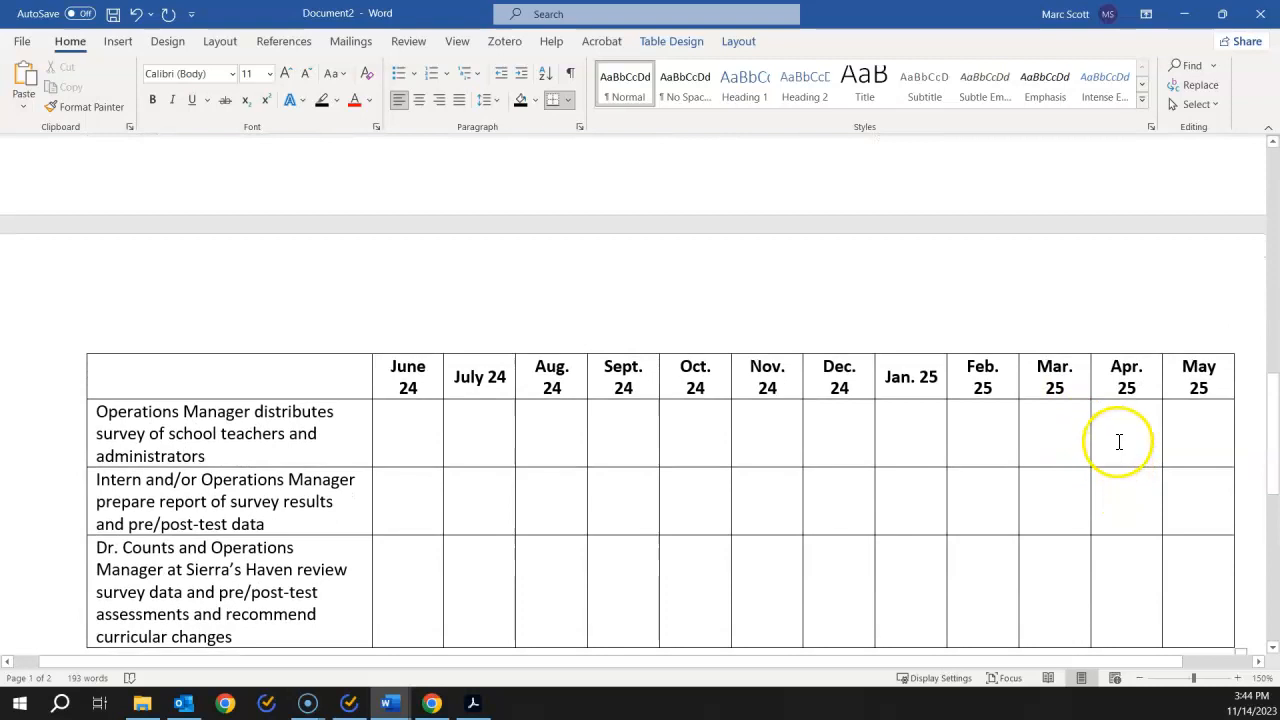
{"action": "left_click_drag", "start_coordinate": [1119, 441], "coordinate": [1174, 443]}
{"action": "left_click", "coordinate": [520, 100]}
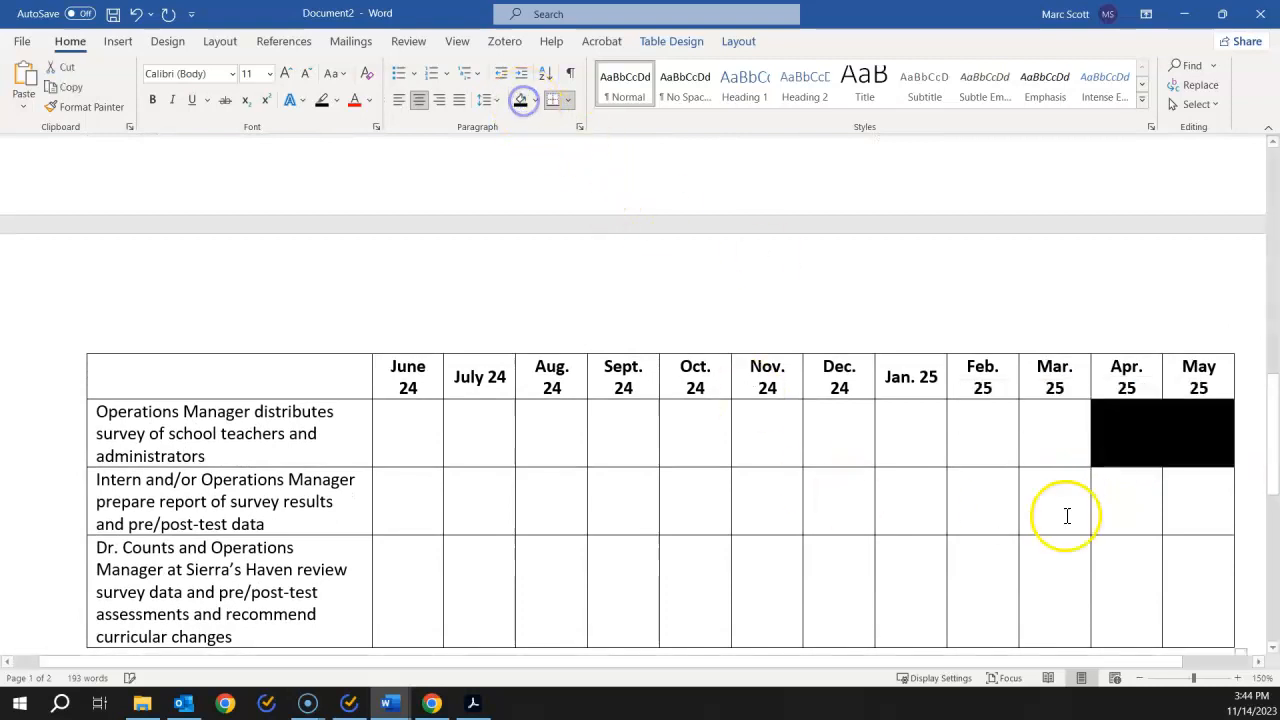
{"action": "left_click_drag", "start_coordinate": [1140, 514], "coordinate": [1186, 506]}
{"action": "left_click", "coordinate": [521, 100]}
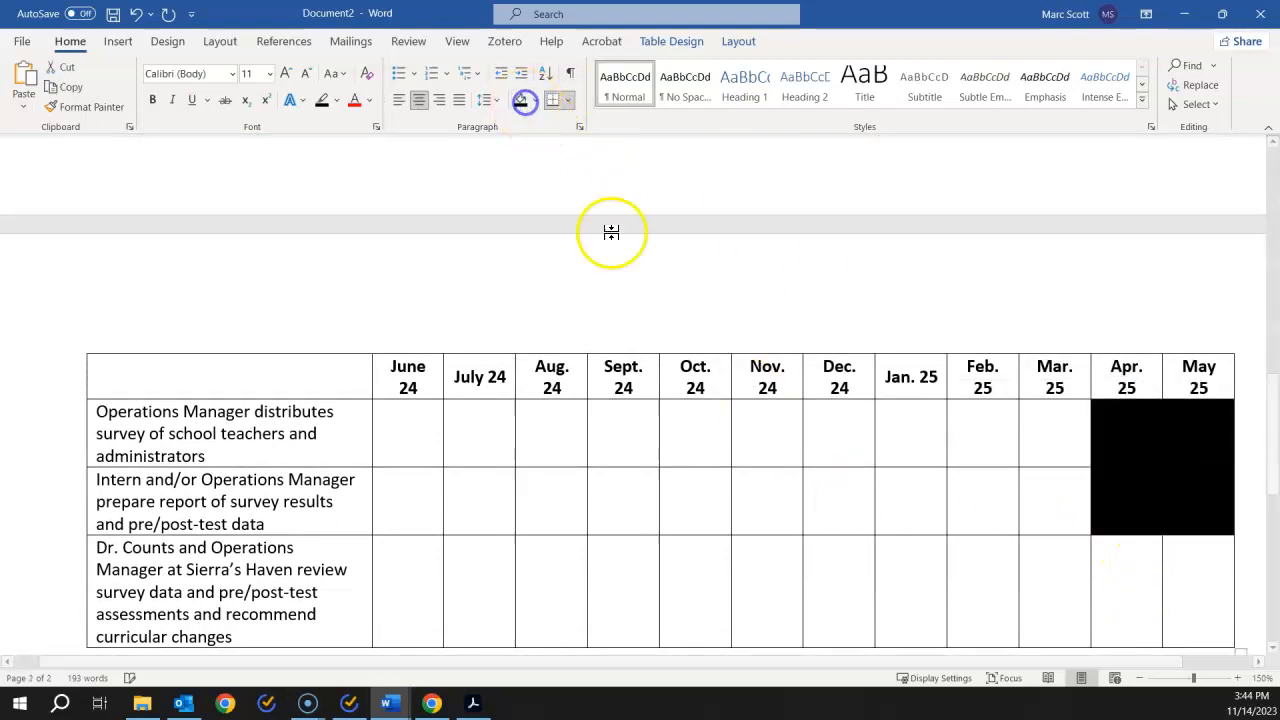
{"action": "left_click_drag", "start_coordinate": [1137, 563], "coordinate": [1214, 583]}
{"action": "left_click", "coordinate": [521, 100]}
{"action": "scroll", "coordinate": [575, 280], "scroll_direction": "down", "scroll_amount": 5}
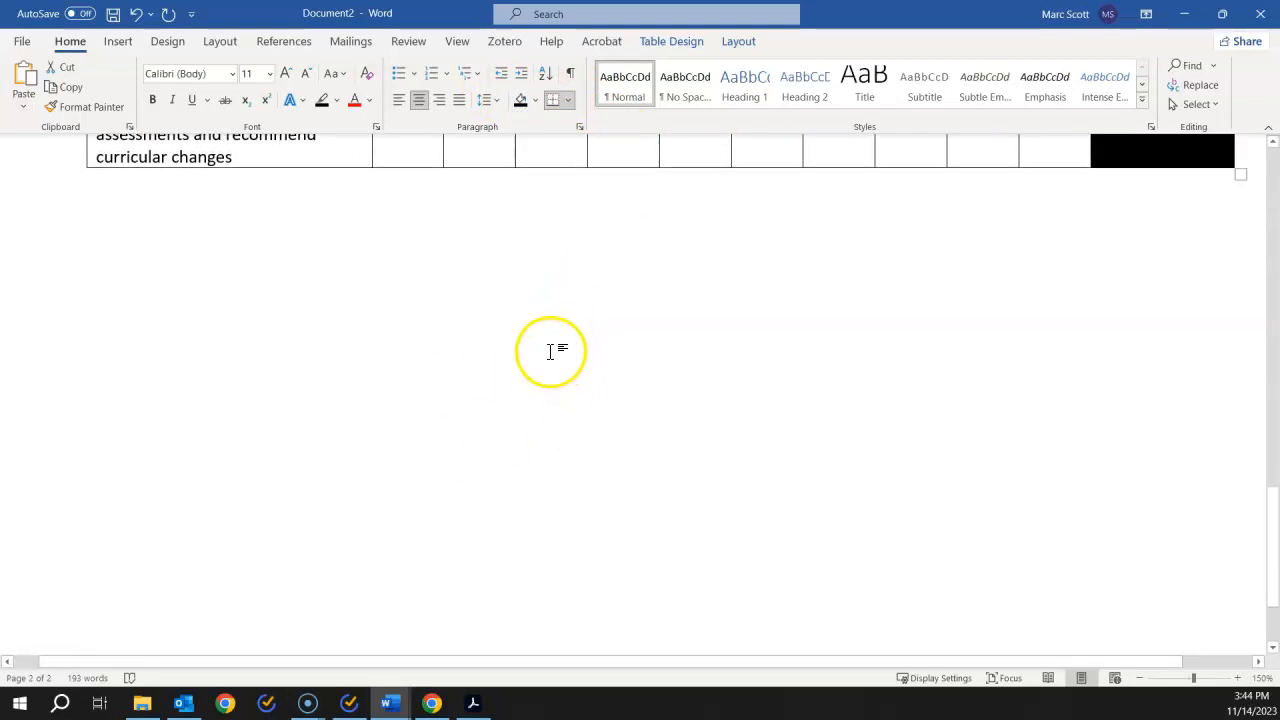
{"action": "scroll", "coordinate": [550, 351], "scroll_direction": "up", "scroll_amount": 15}
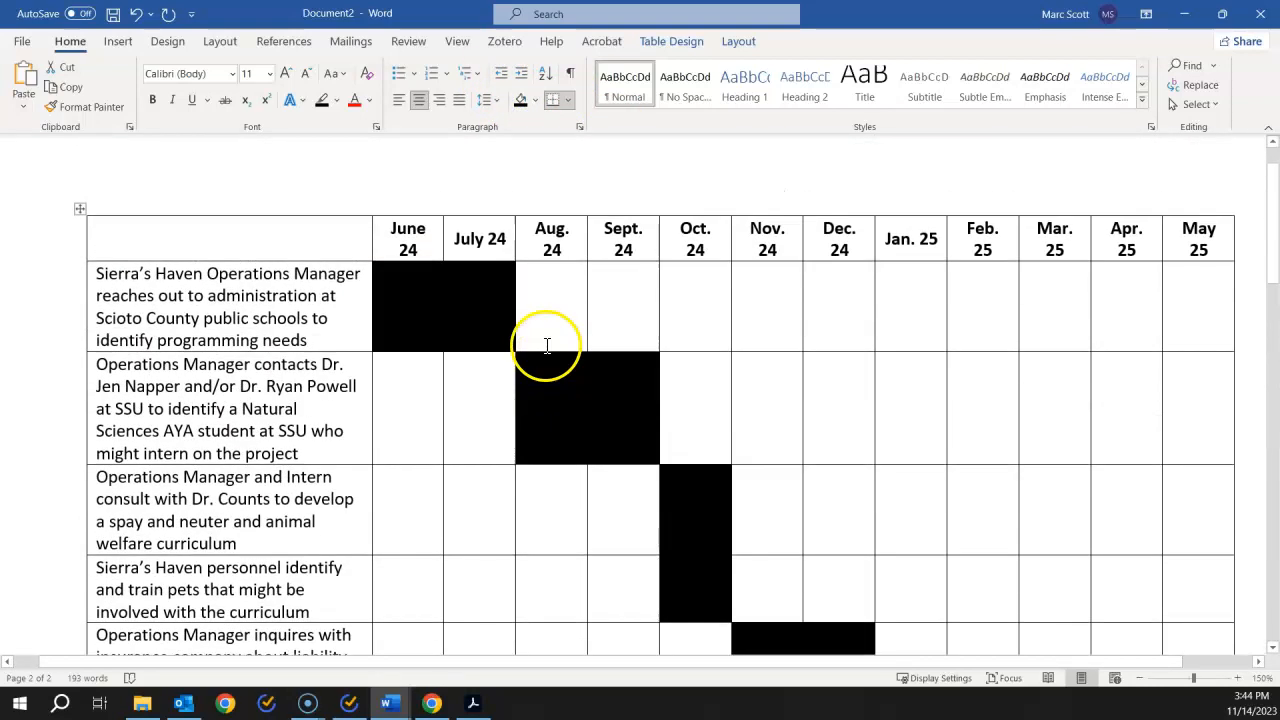
Step: Insert a Next Page section break on the empty line just below the end of the timeline table
{"action": "scroll", "coordinate": [586, 226], "scroll_direction": "down", "scroll_amount": 3}
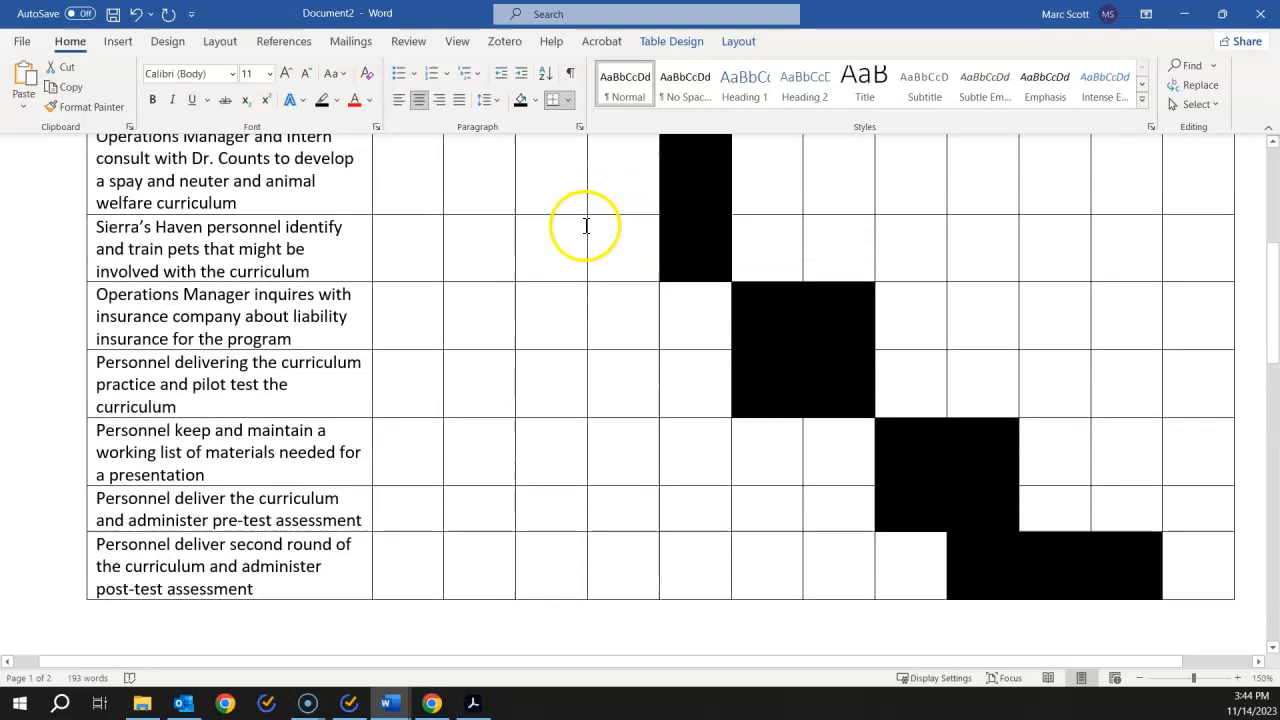
{"action": "scroll", "coordinate": [580, 345], "scroll_direction": "down", "scroll_amount": 10}
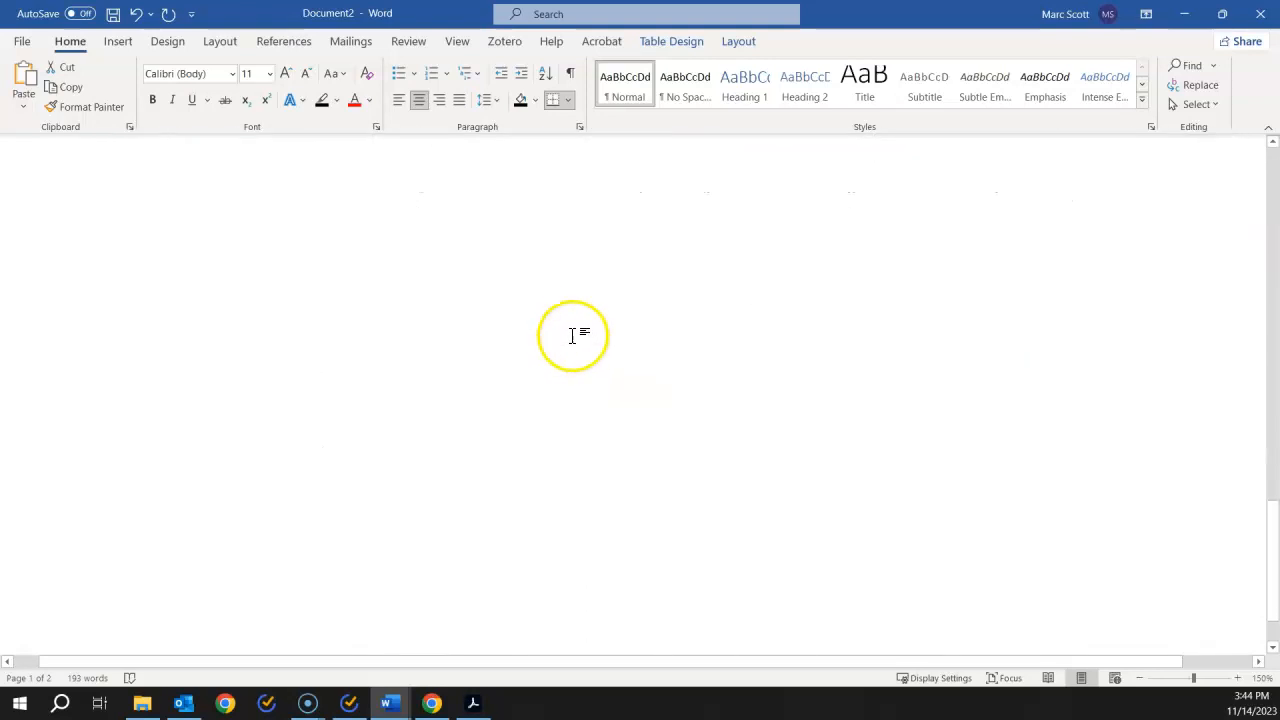
{"action": "scroll", "coordinate": [573, 331], "scroll_direction": "up", "scroll_amount": 3}
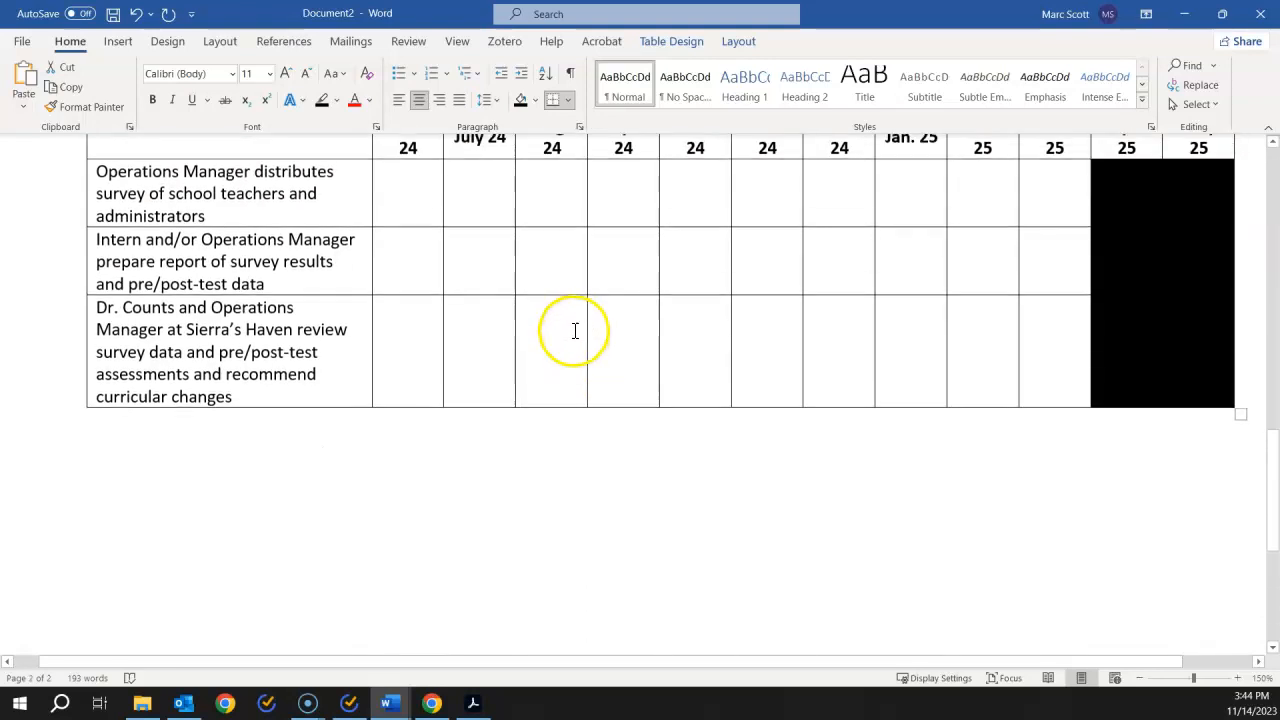
{"action": "left_click", "coordinate": [367, 434]}
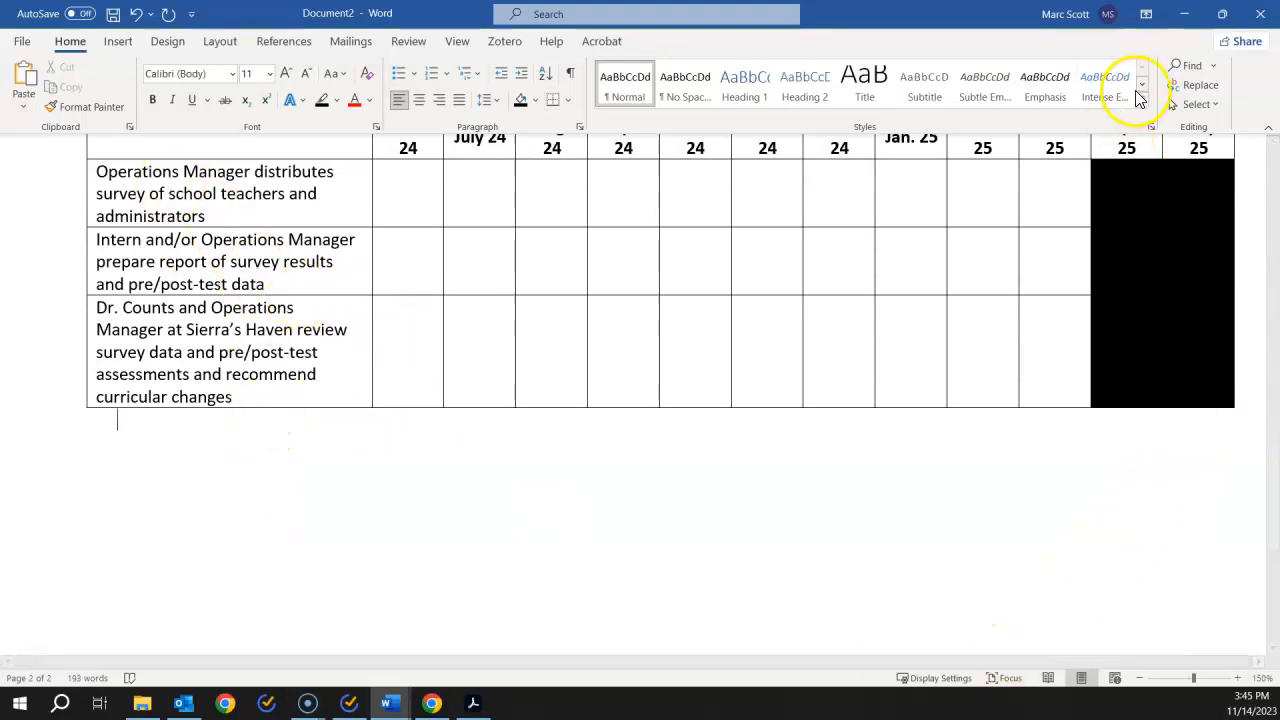
{"action": "left_click", "coordinate": [190, 50]}
{"action": "left_click", "coordinate": [220, 50]}
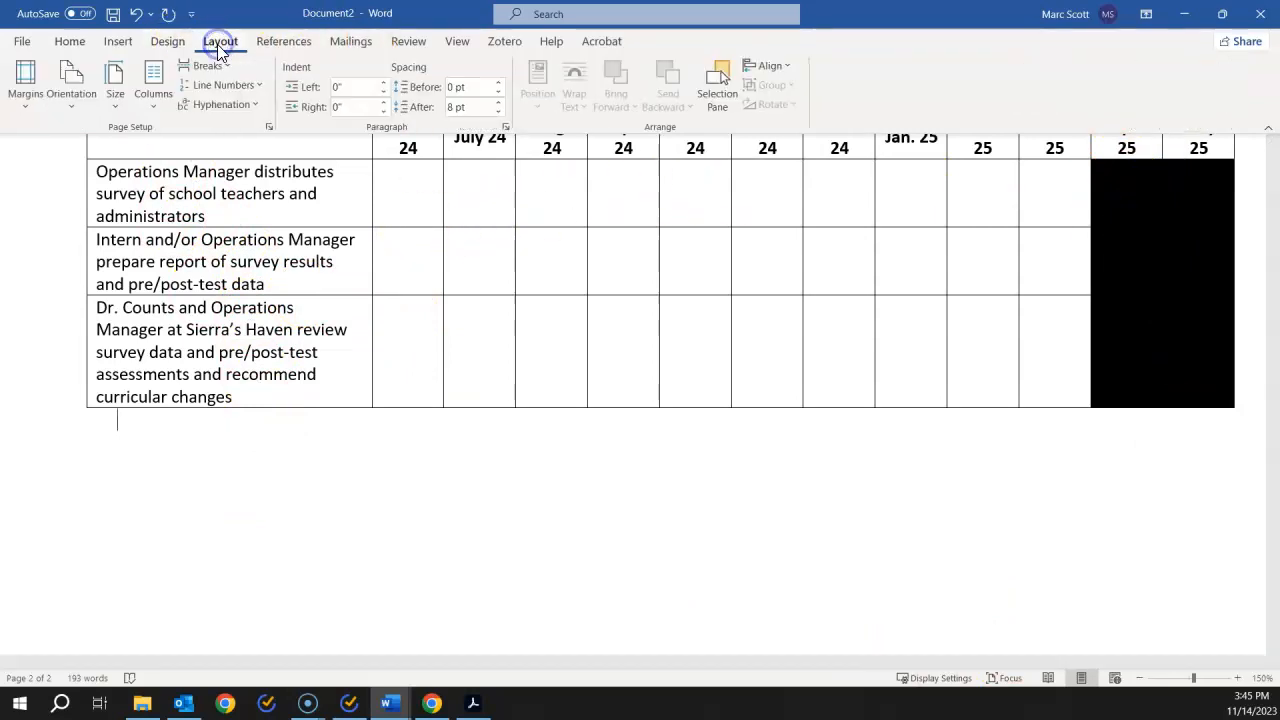
{"action": "left_click", "coordinate": [200, 444]}
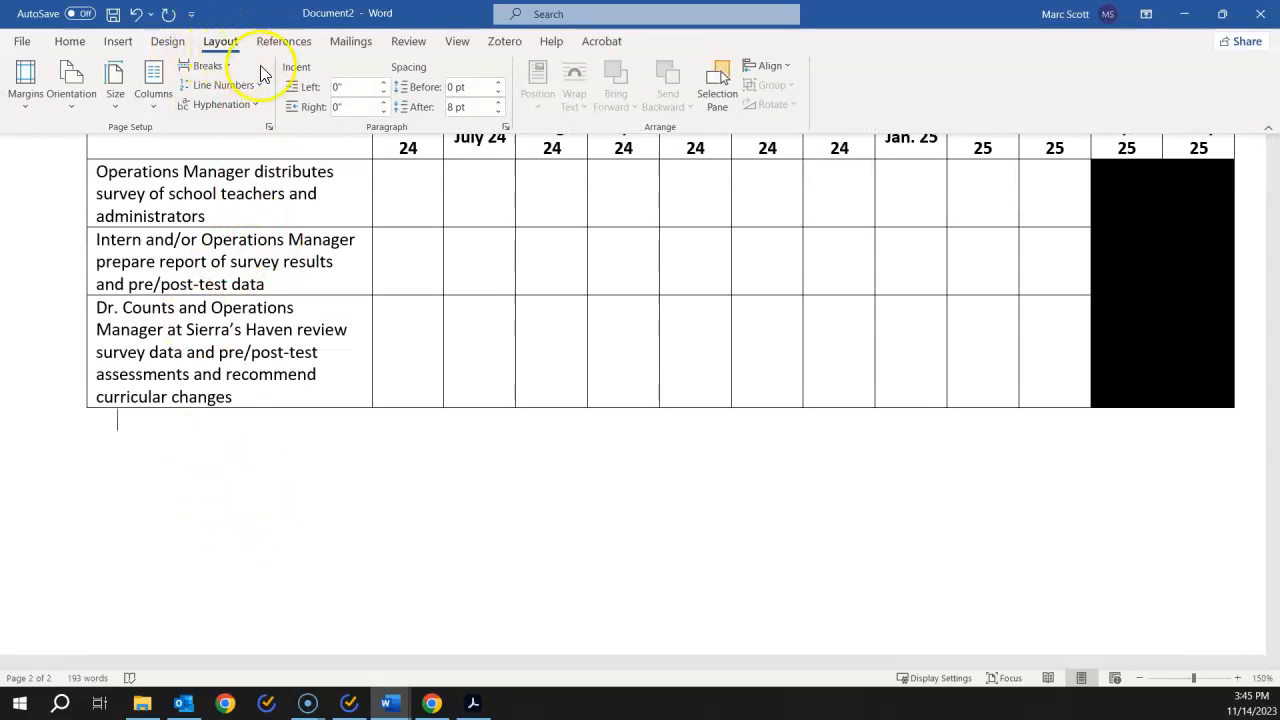
{"action": "left_click", "coordinate": [227, 66]}
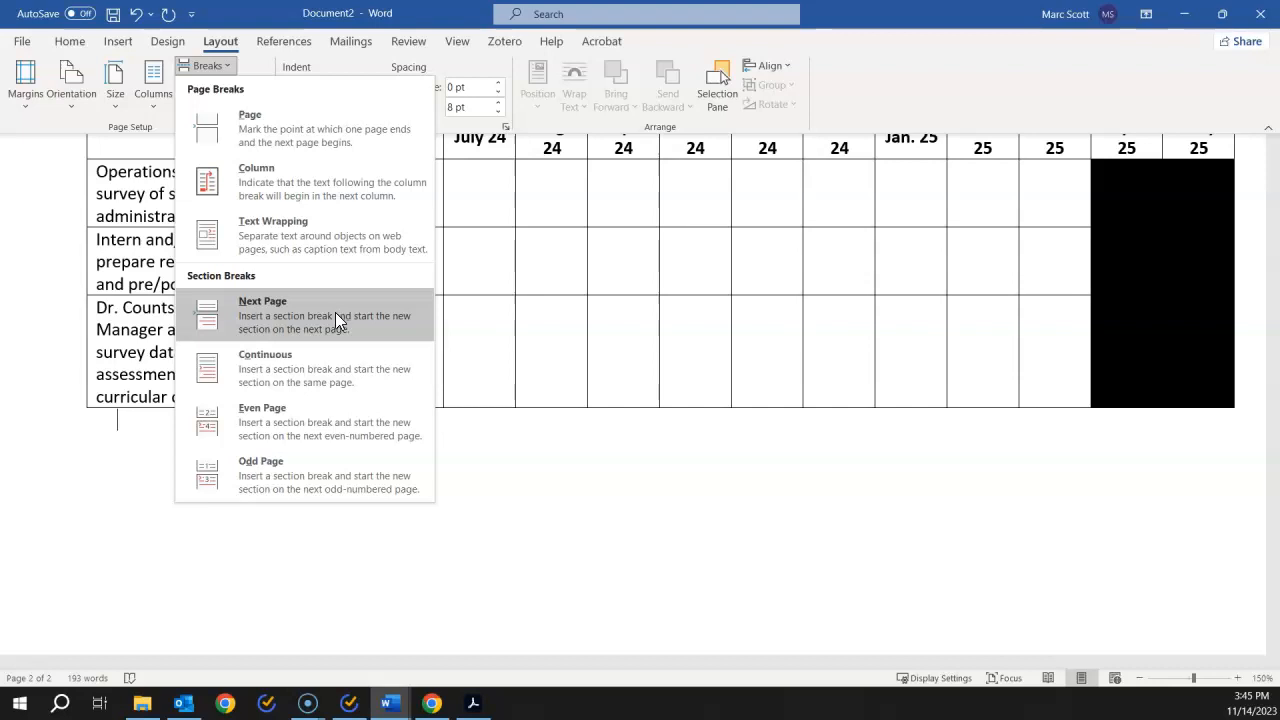
{"action": "left_click", "coordinate": [346, 316]}
Step: Set the page orientation of the new section after the table to portrait
{"action": "left_click", "coordinate": [225, 622]}
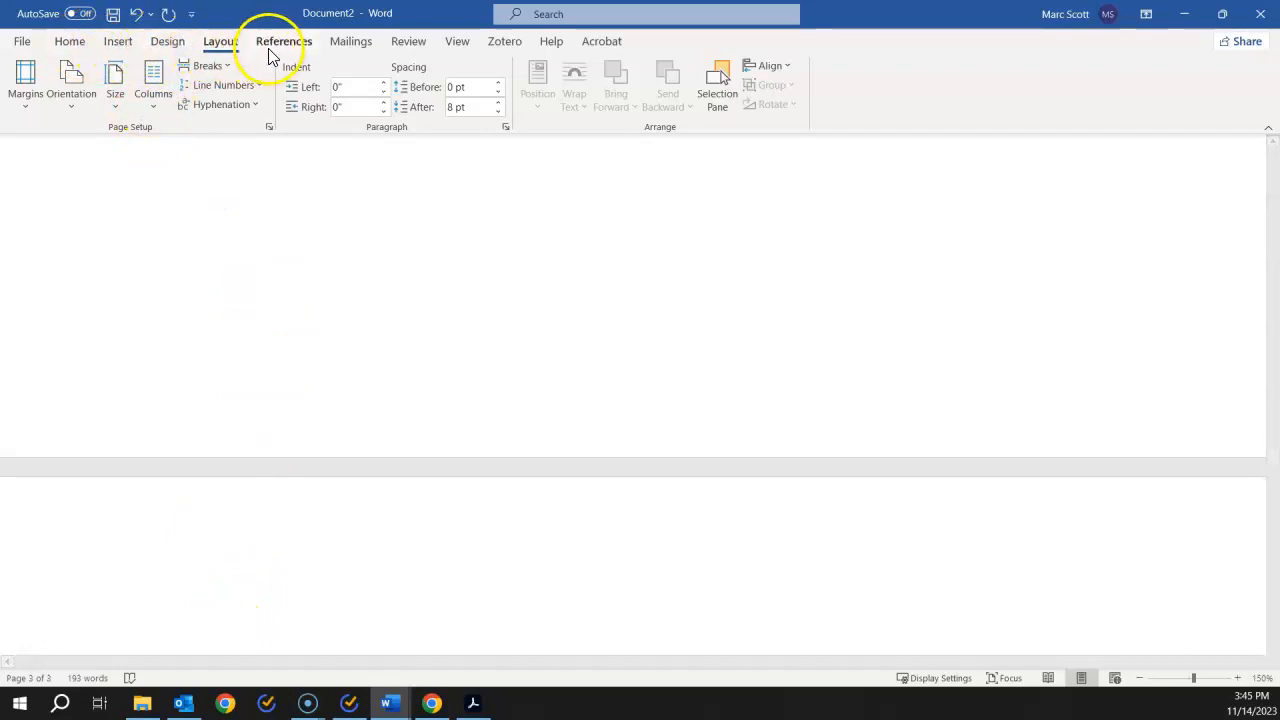
{"action": "left_click", "coordinate": [70, 97]}
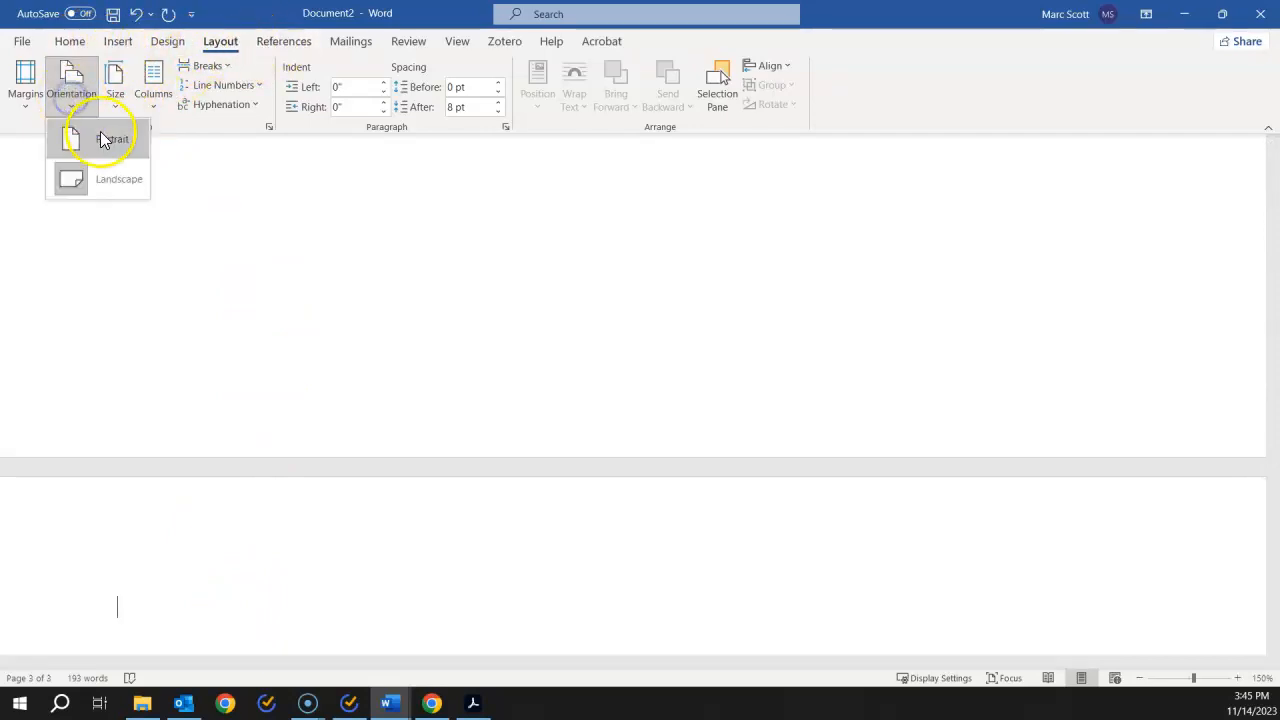
{"action": "left_click", "coordinate": [100, 131]}
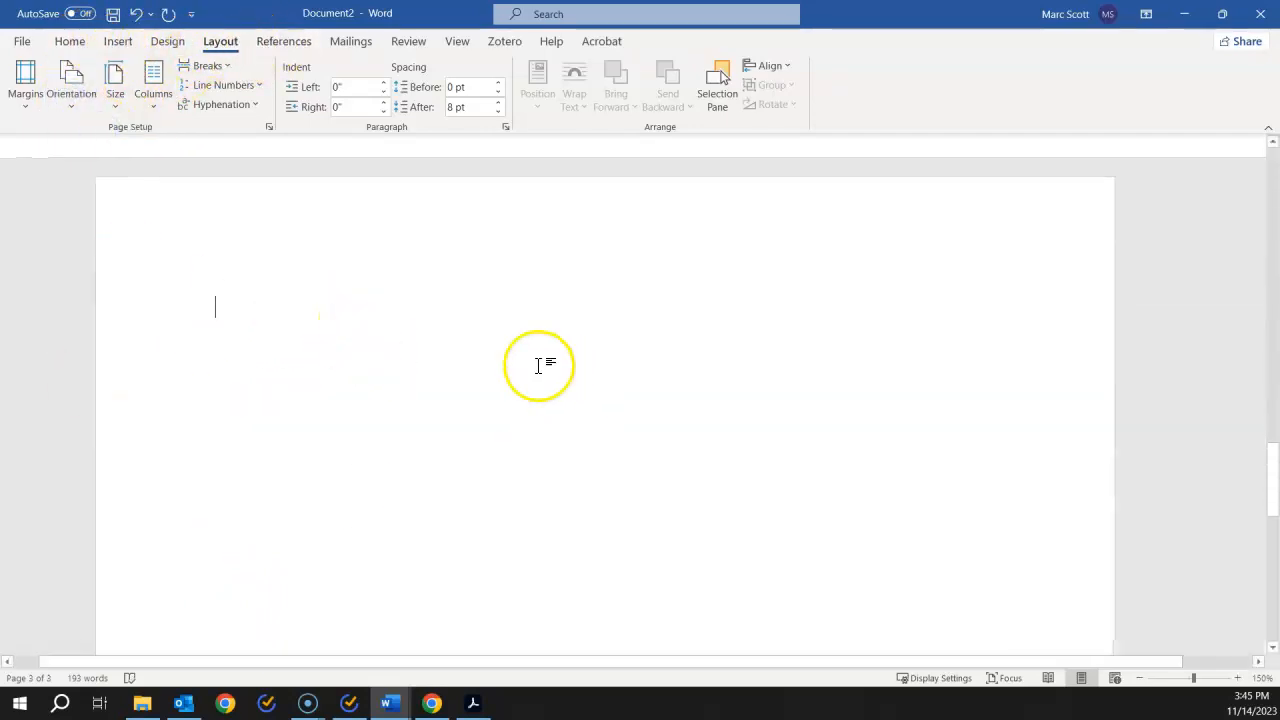
Step: Narrow the Dec. 24 and Jan. 25 columns of the timeline table by moving the borders after them
{"action": "scroll", "coordinate": [640, 381], "scroll_direction": "up", "scroll_amount": 11}
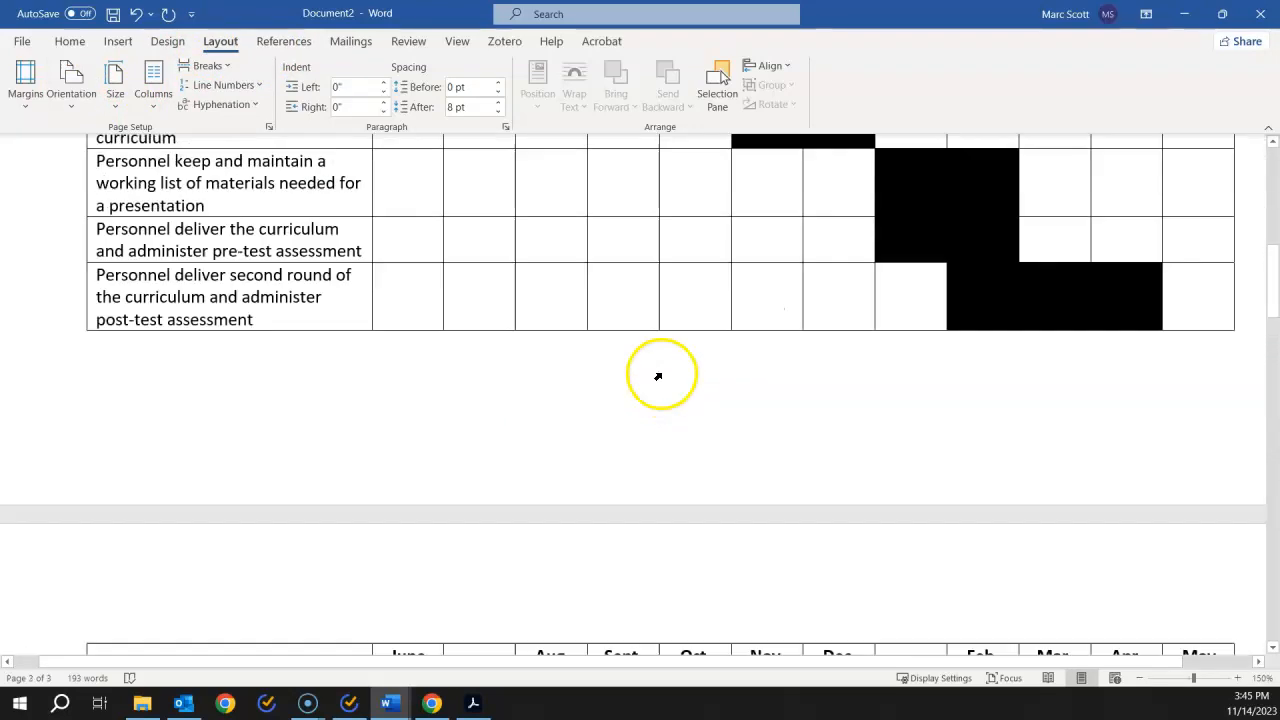
{"action": "scroll", "coordinate": [658, 376], "scroll_direction": "up", "scroll_amount": 10}
{"action": "left_click", "coordinate": [563, 400]}
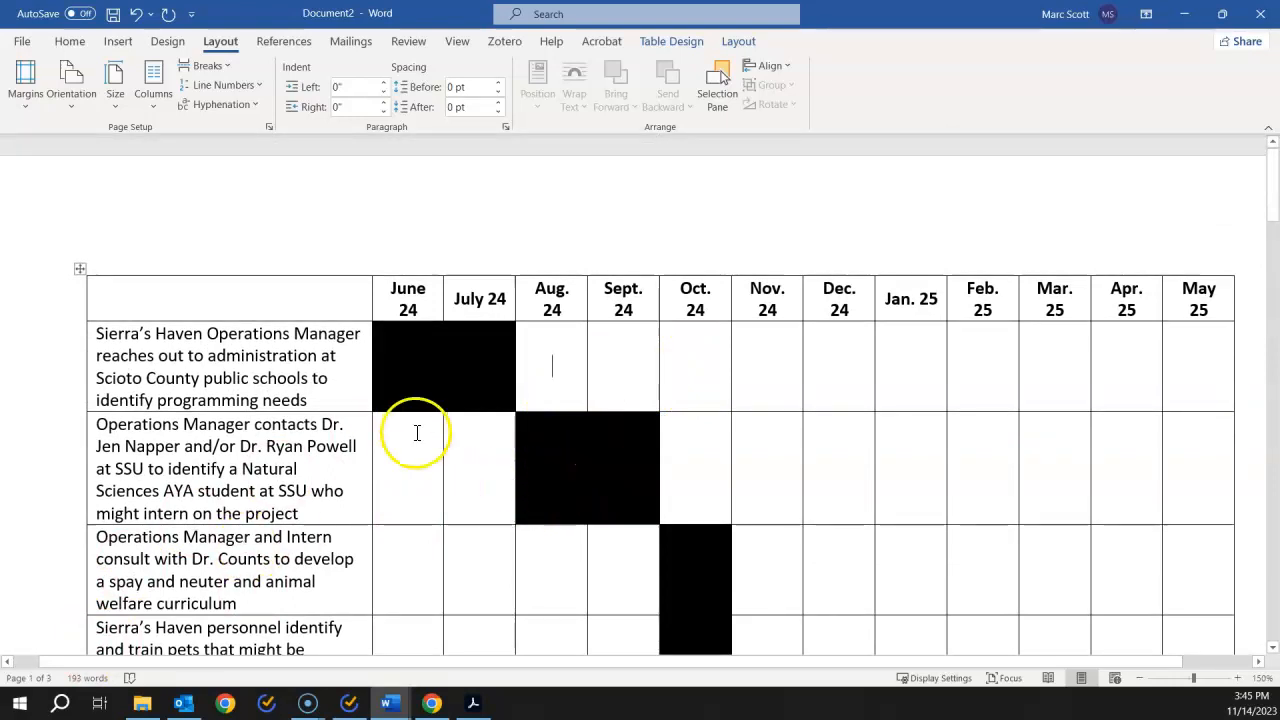
{"action": "left_click_drag", "start_coordinate": [874, 294], "coordinate": [853, 294]}
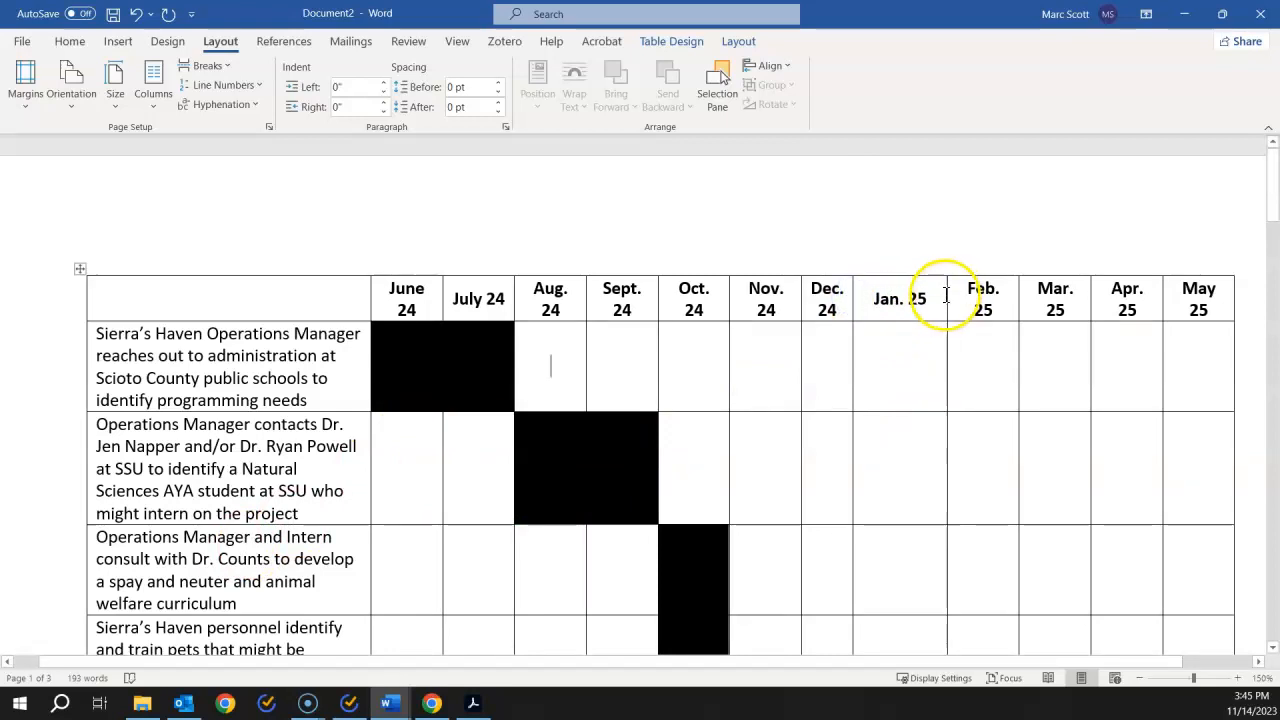
{"action": "left_click_drag", "start_coordinate": [947, 294], "coordinate": [901, 294]}
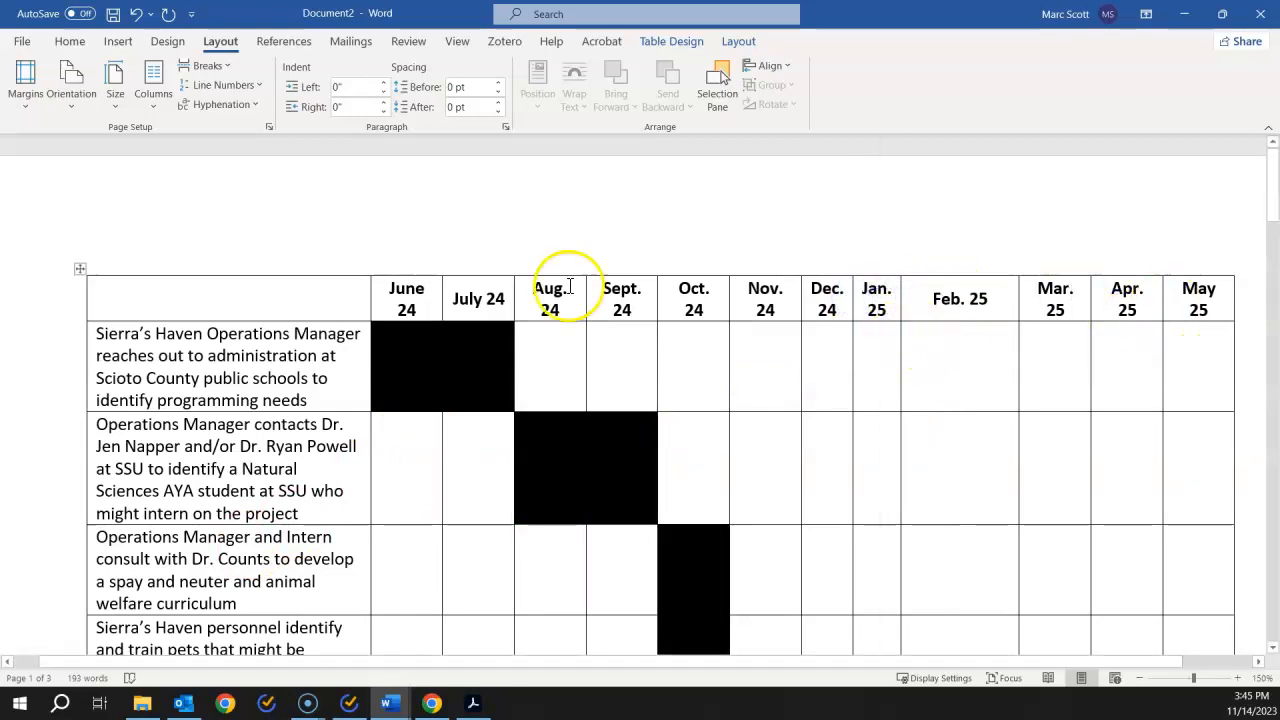
Step: Distribute the month columns from June 24 through May 25 to equal widths
{"action": "left_click", "coordinate": [413, 271]}
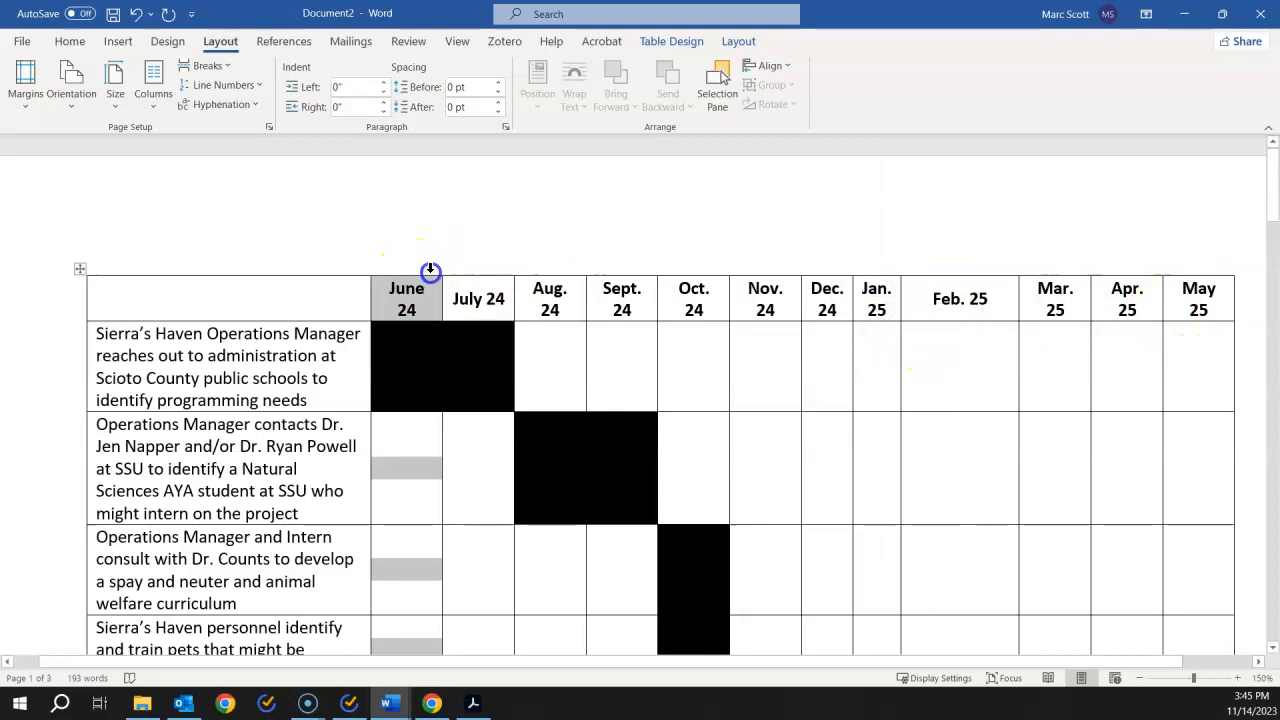
{"action": "left_click_drag", "start_coordinate": [431, 271], "coordinate": [1181, 287]}
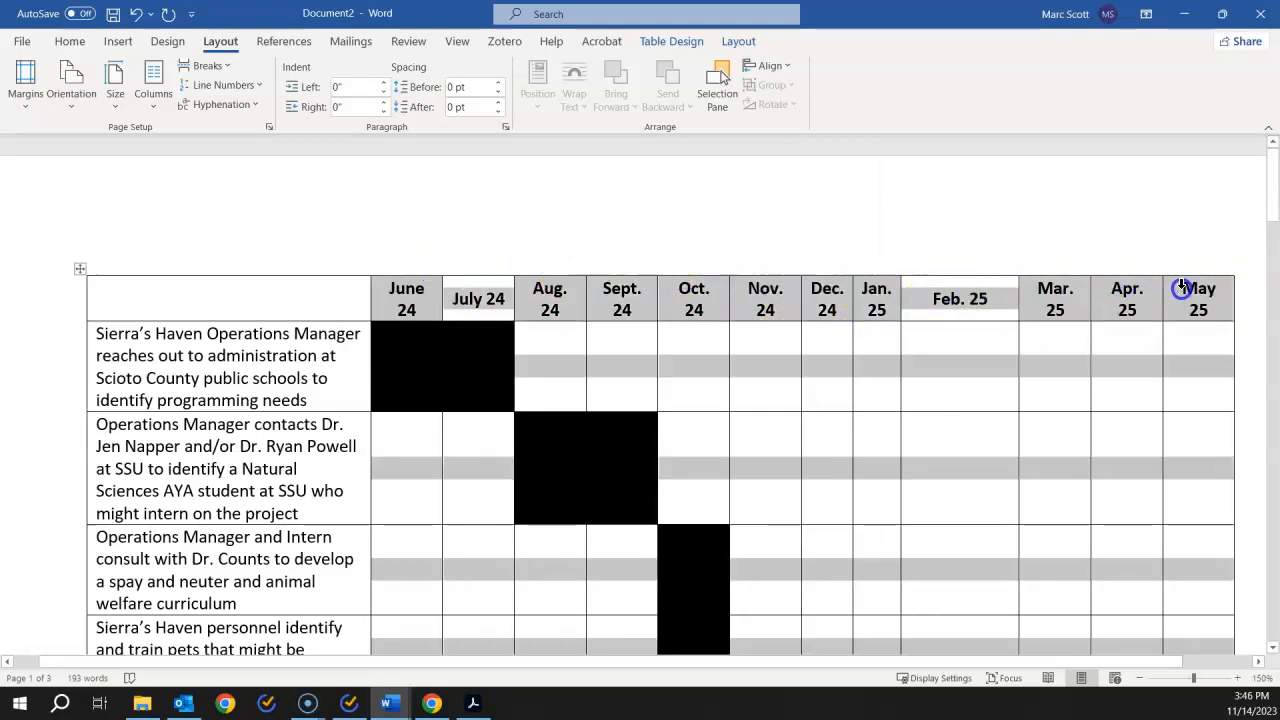
{"action": "left_click", "coordinate": [738, 41]}
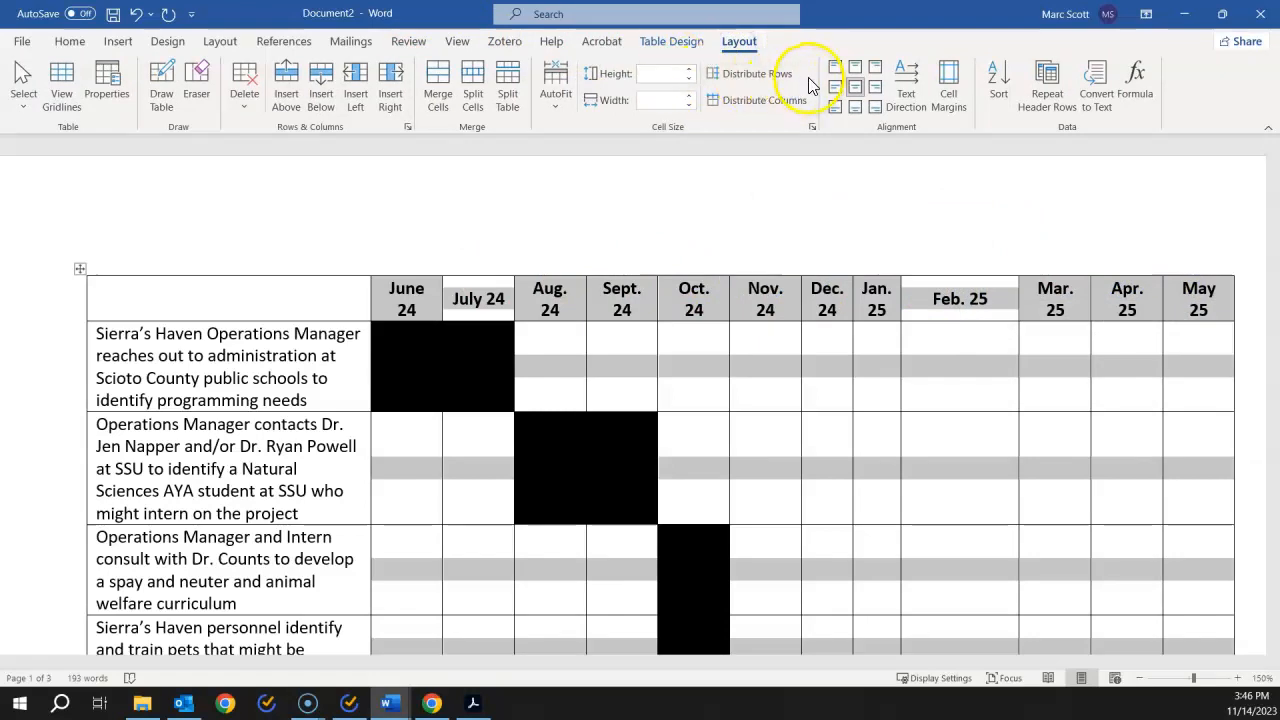
{"action": "left_click", "coordinate": [805, 100]}
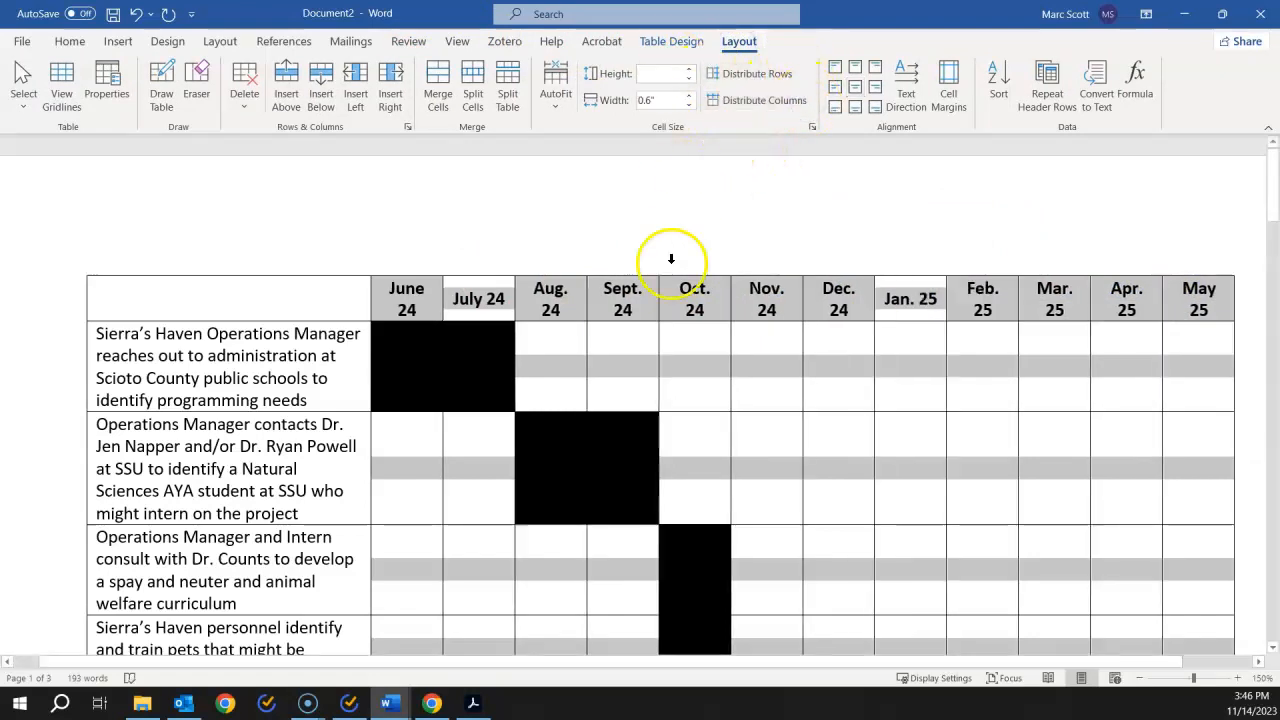
{"action": "left_click", "coordinate": [731, 366]}
{"action": "scroll", "coordinate": [449, 443], "scroll_direction": "down", "scroll_amount": 10}
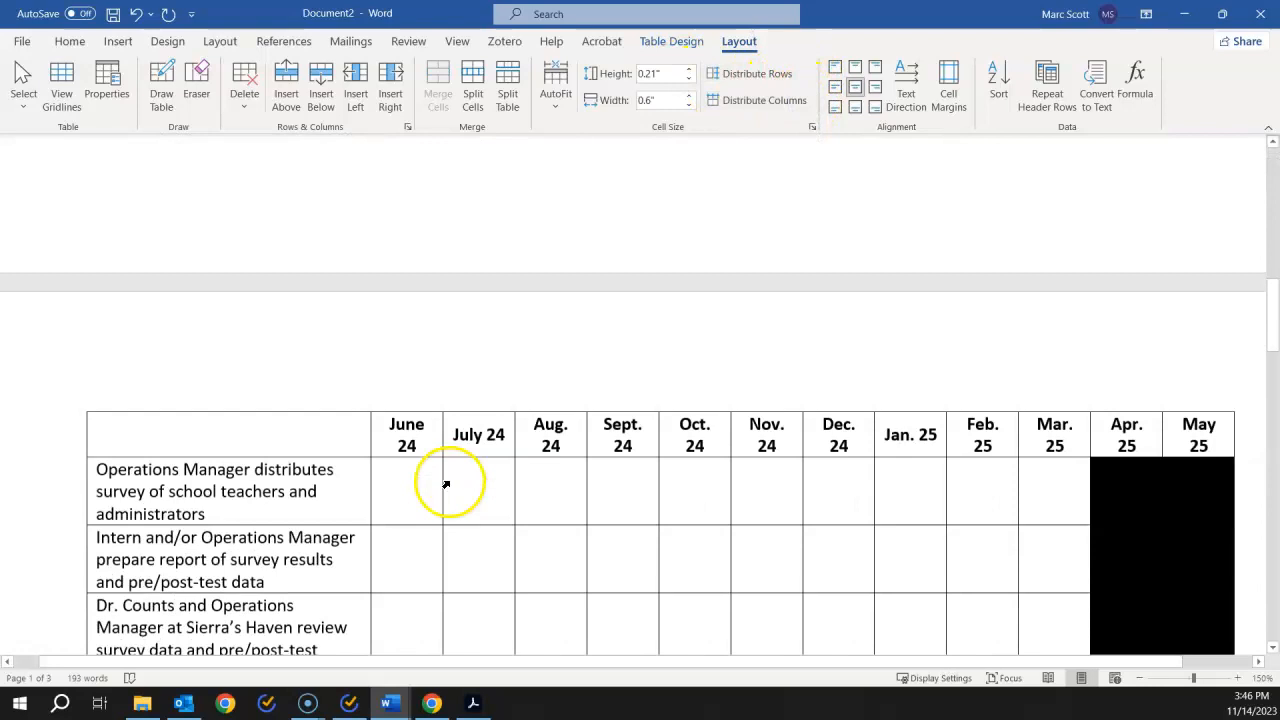
{"action": "scroll", "coordinate": [447, 483], "scroll_direction": "down", "scroll_amount": 5}
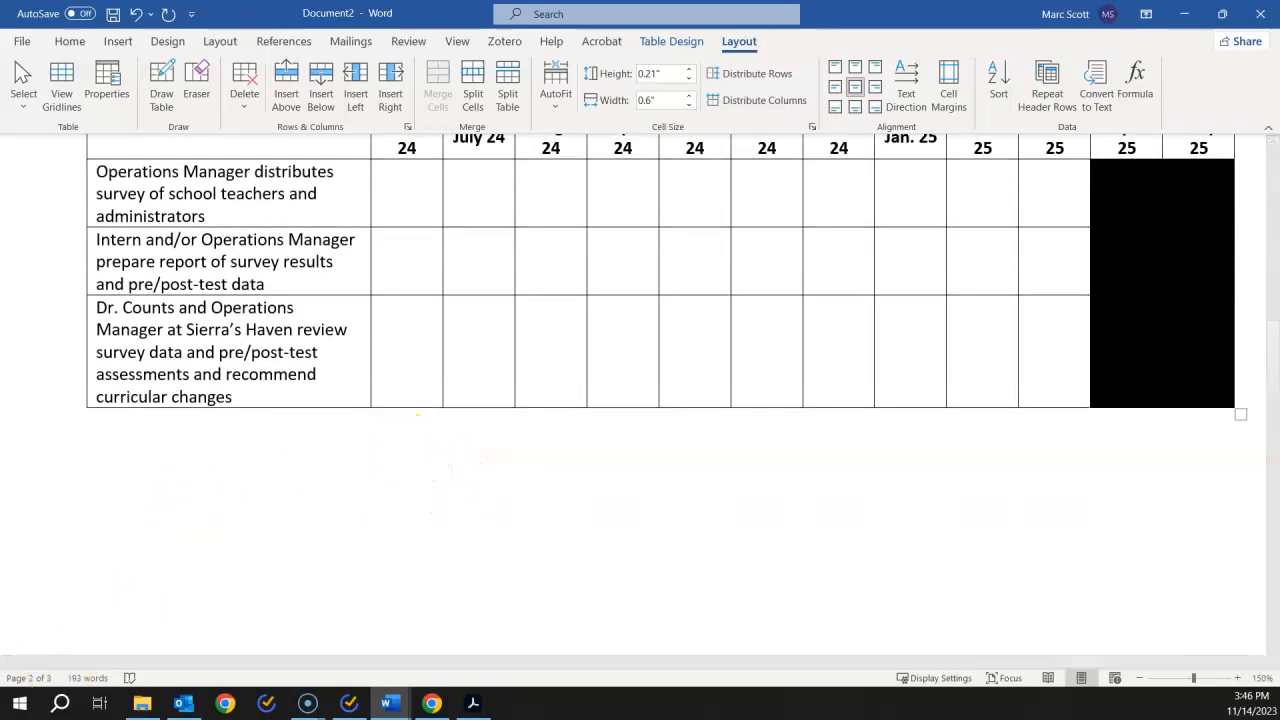